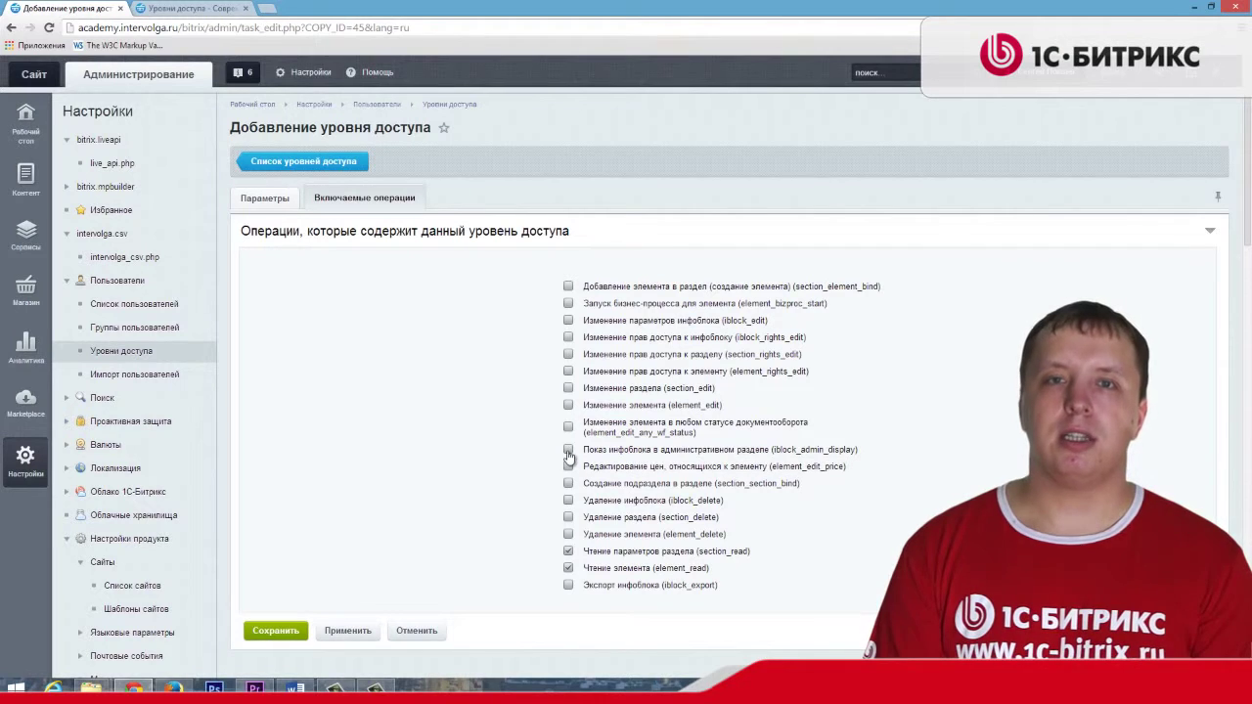
# Save the new access level with the selected set of included operations
pyautogui.click(277, 632)
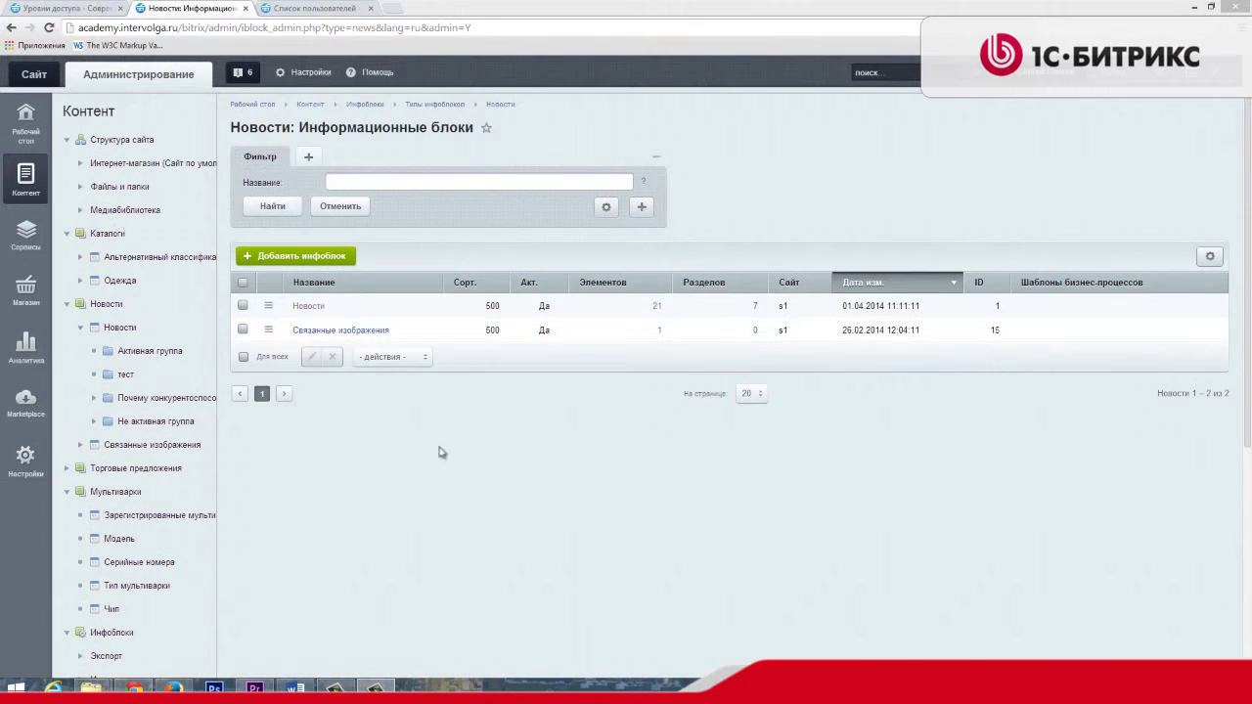
# In the Новости infoblock's access rights, add the non-administrator user with the level Чтение в админке and apply the change
pyautogui.click(311, 307)
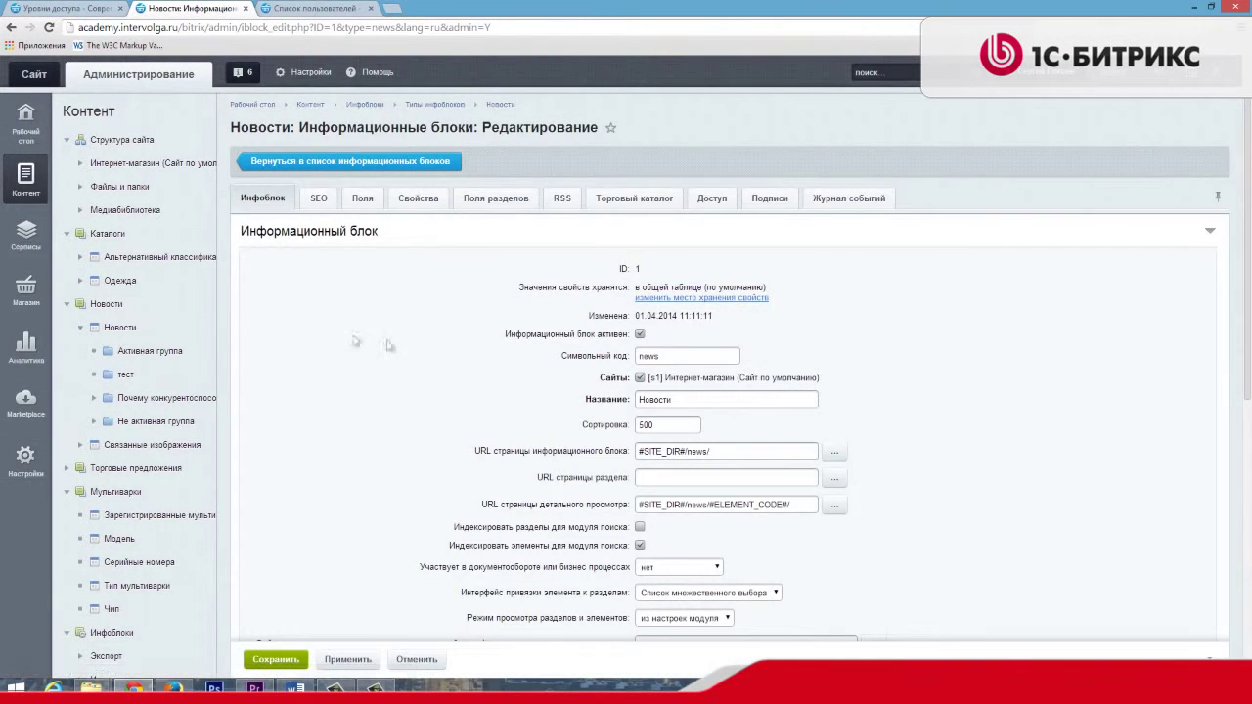
pyautogui.click(713, 199)
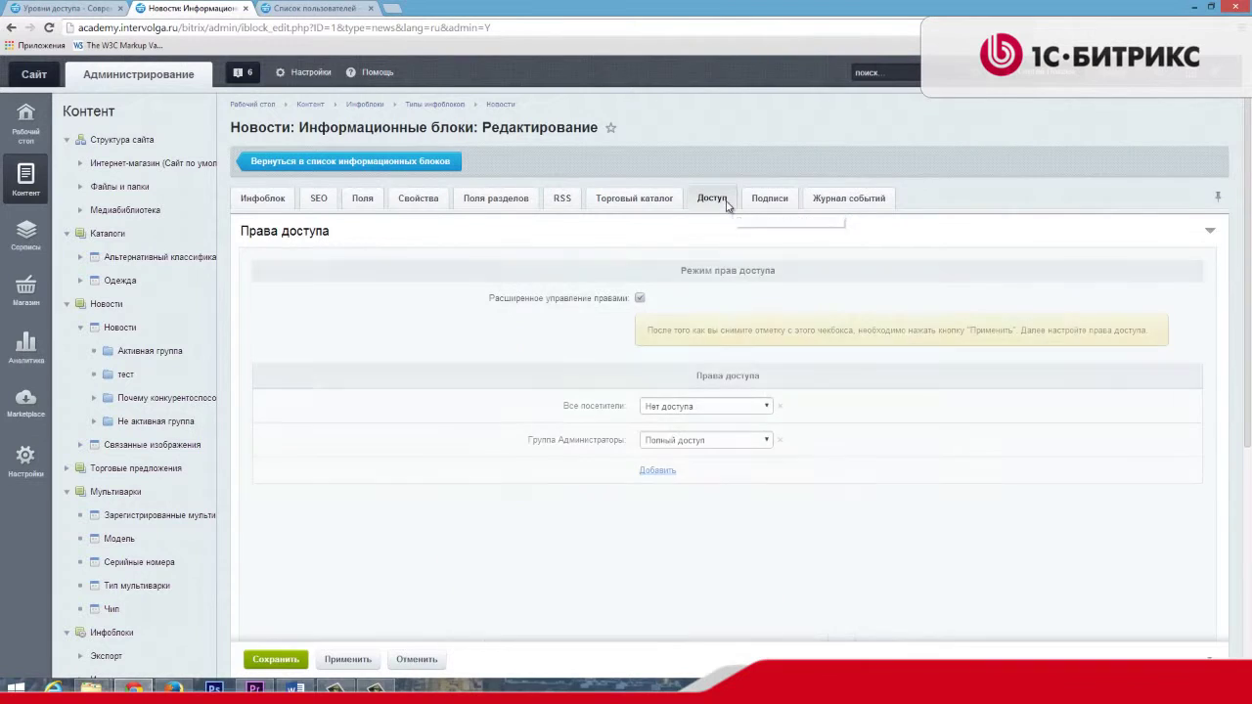
pyautogui.click(658, 471)
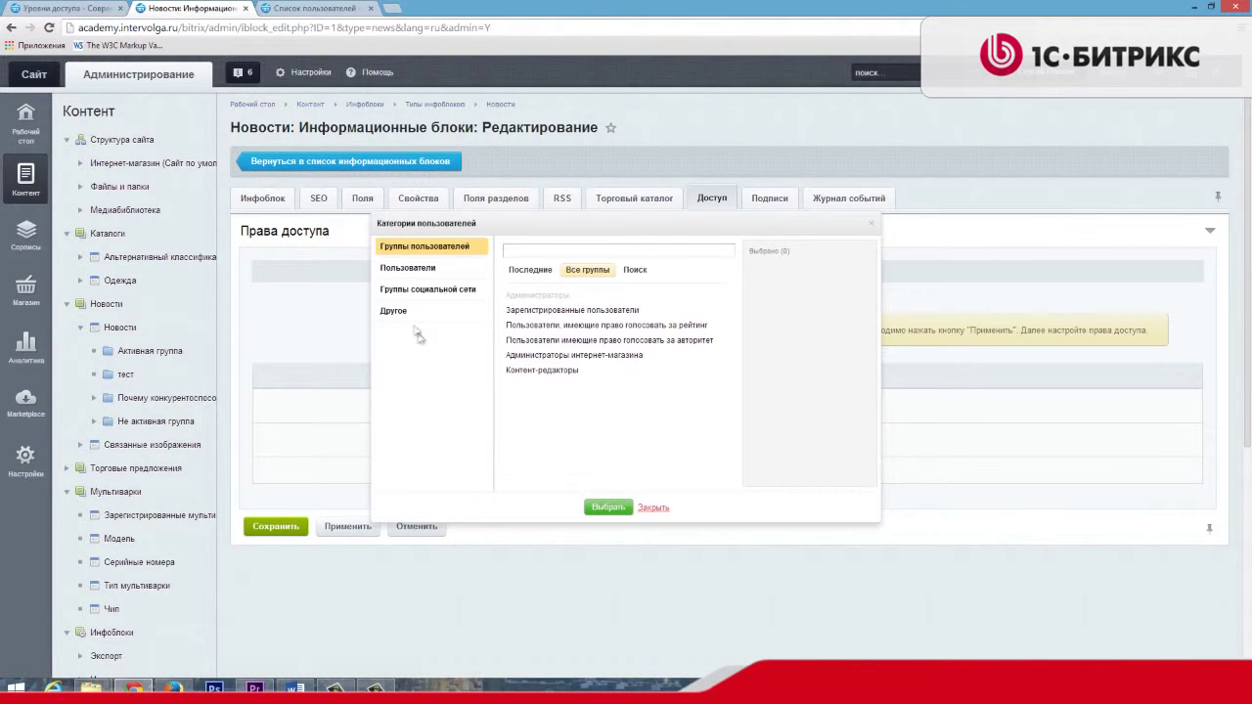
pyautogui.click(431, 268)
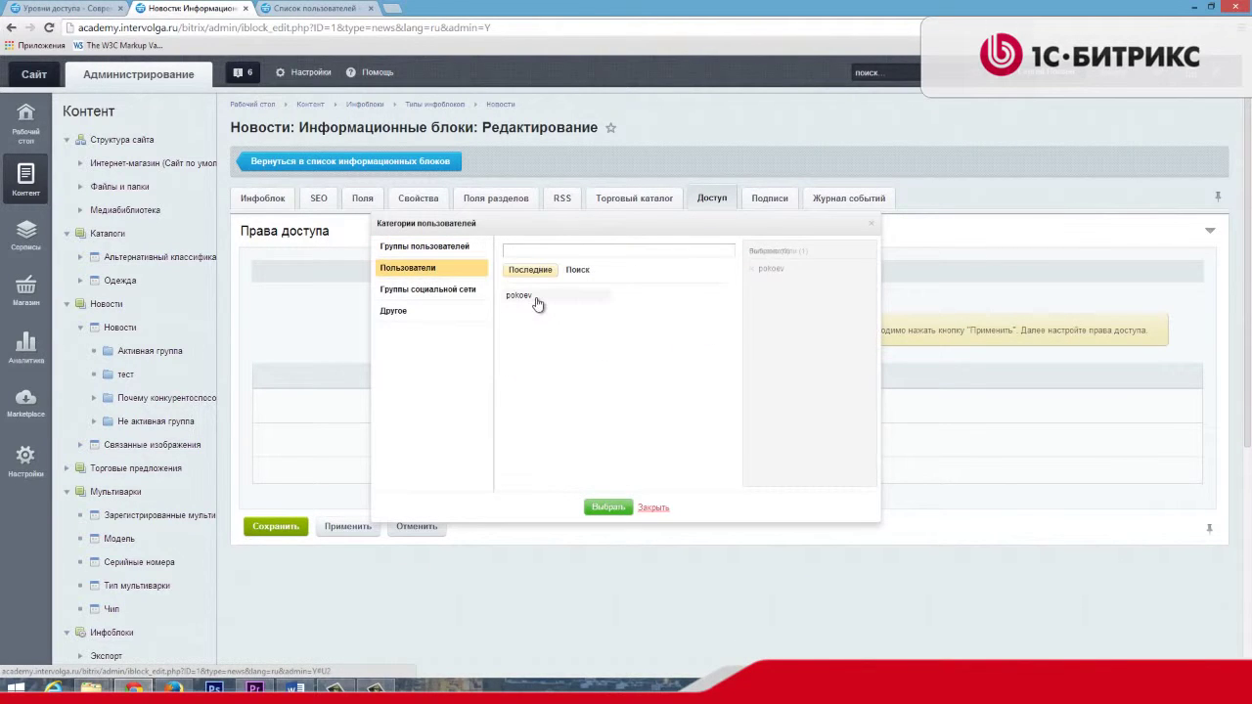
pyautogui.click(609, 507)
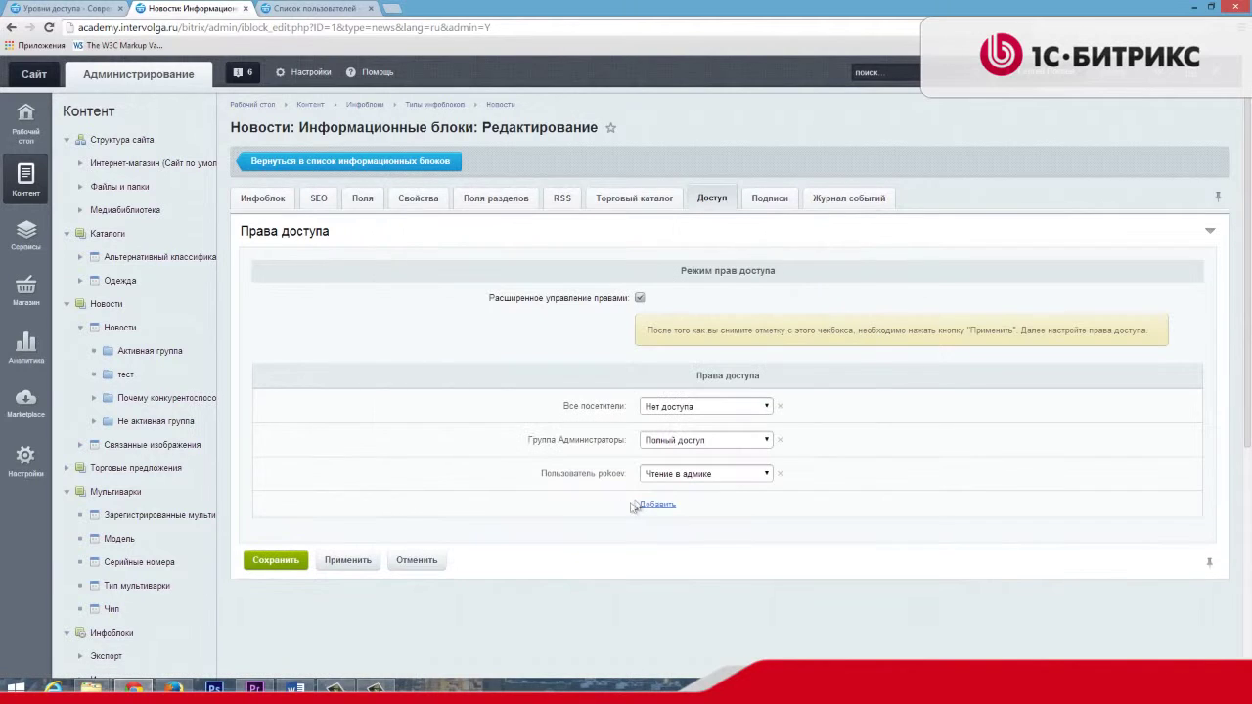
pyautogui.click(347, 562)
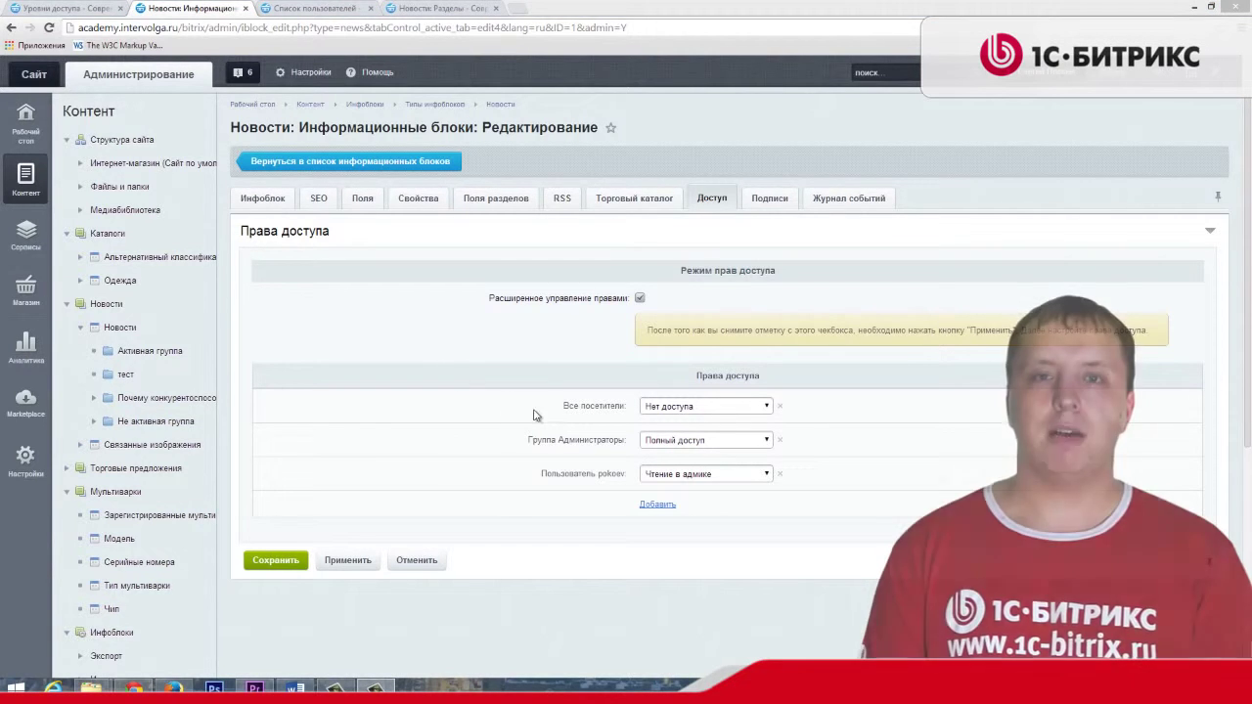
# From the user list, authorize as the non-administrator user with ID 2
pyautogui.hotkey('ctrl', 'Tab')
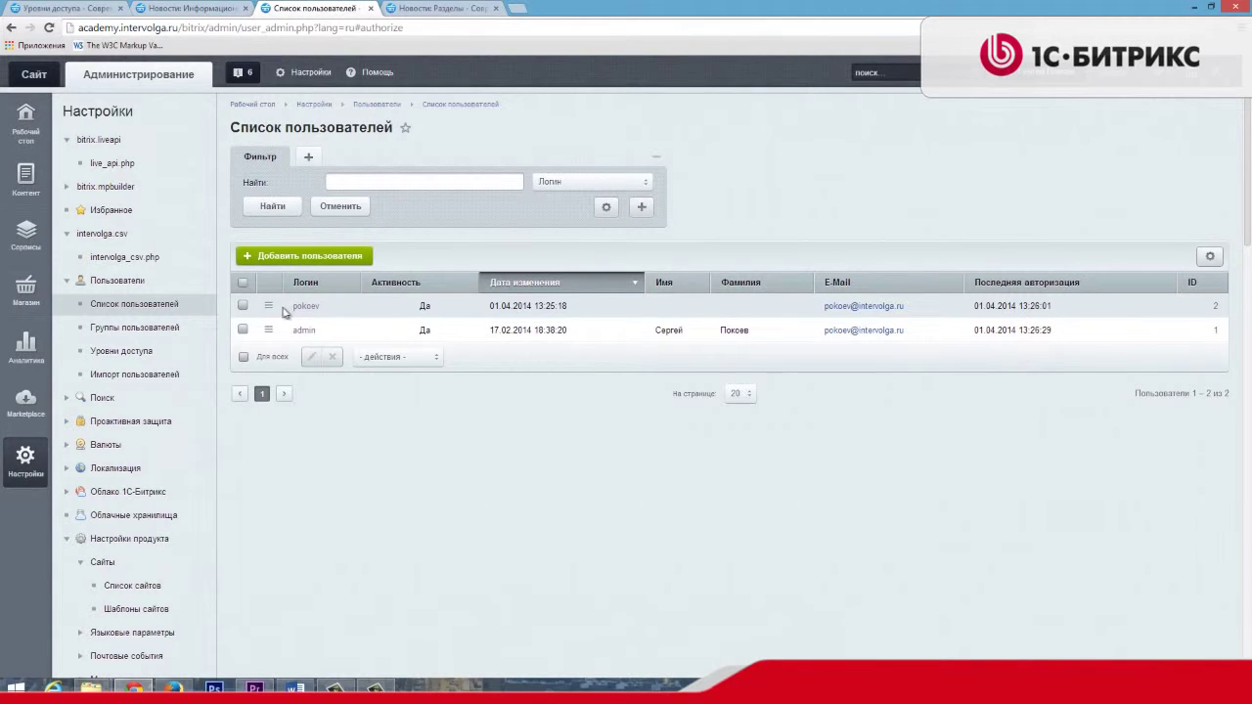
pyautogui.click(303, 309)
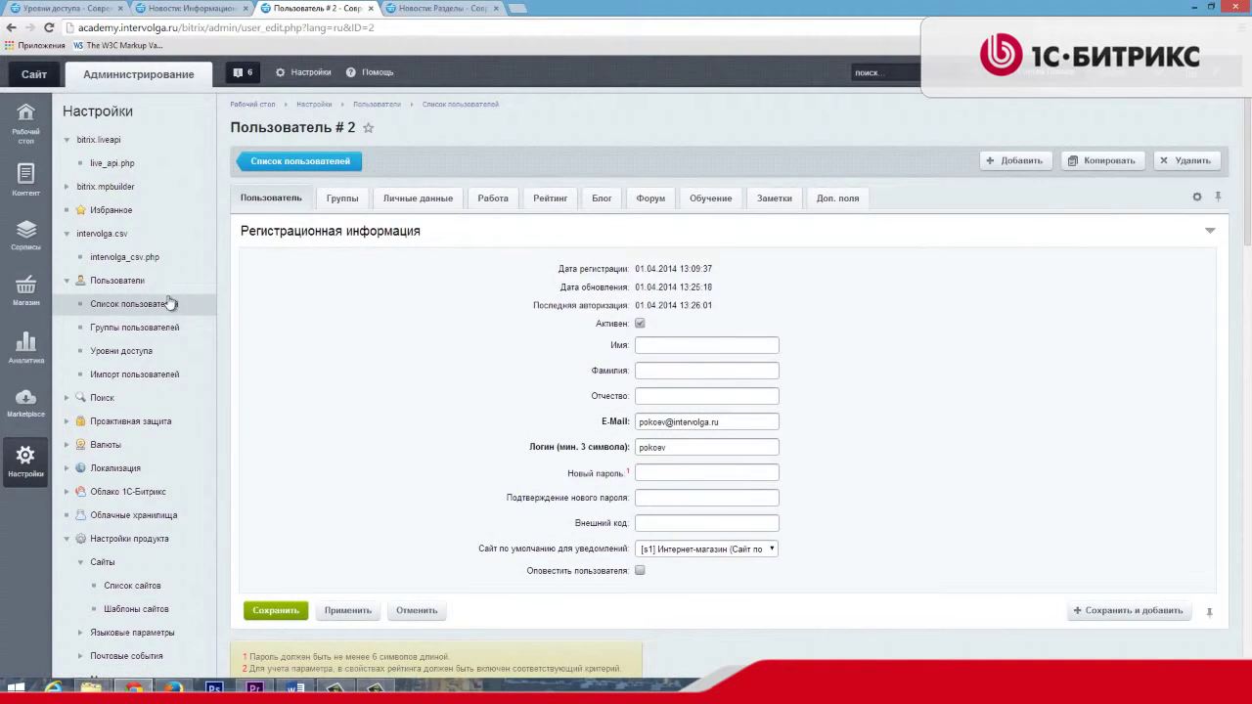
pyautogui.click(168, 304)
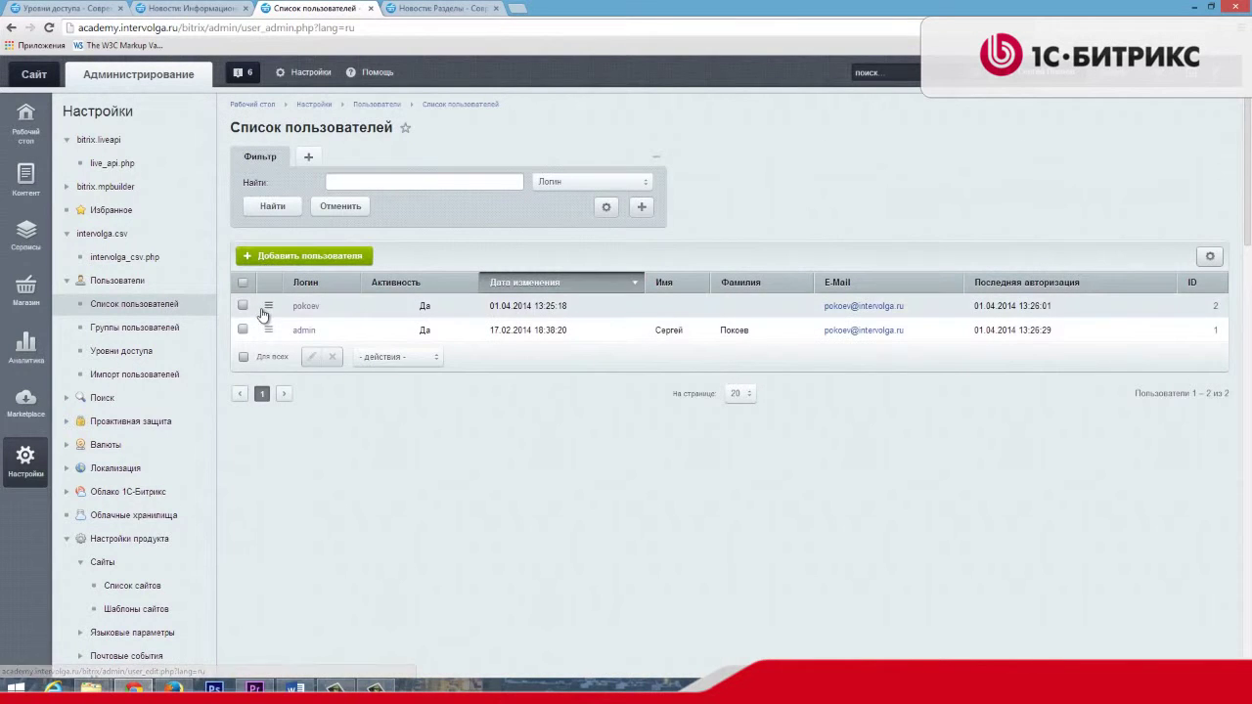
pyautogui.click(268, 305)
pyautogui.click(307, 407)
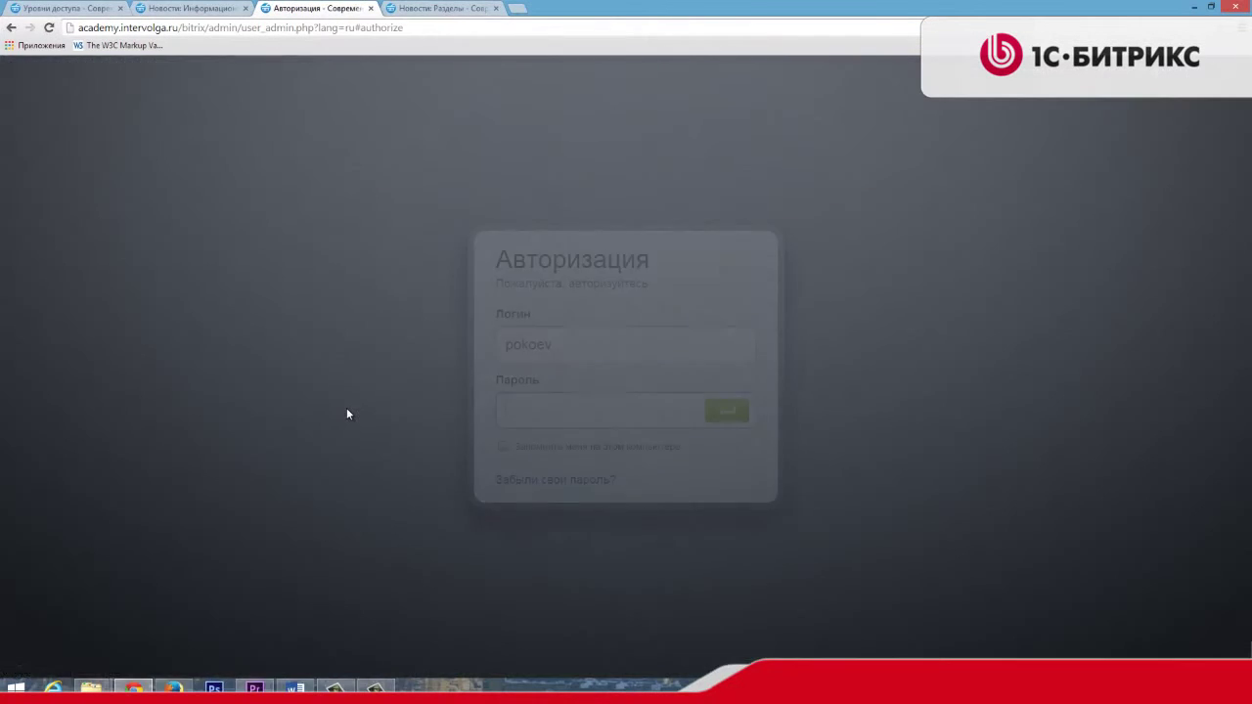
# Reload the Новости sections list under this user's session and check what can be done with its elements
pyautogui.click(418, 8)
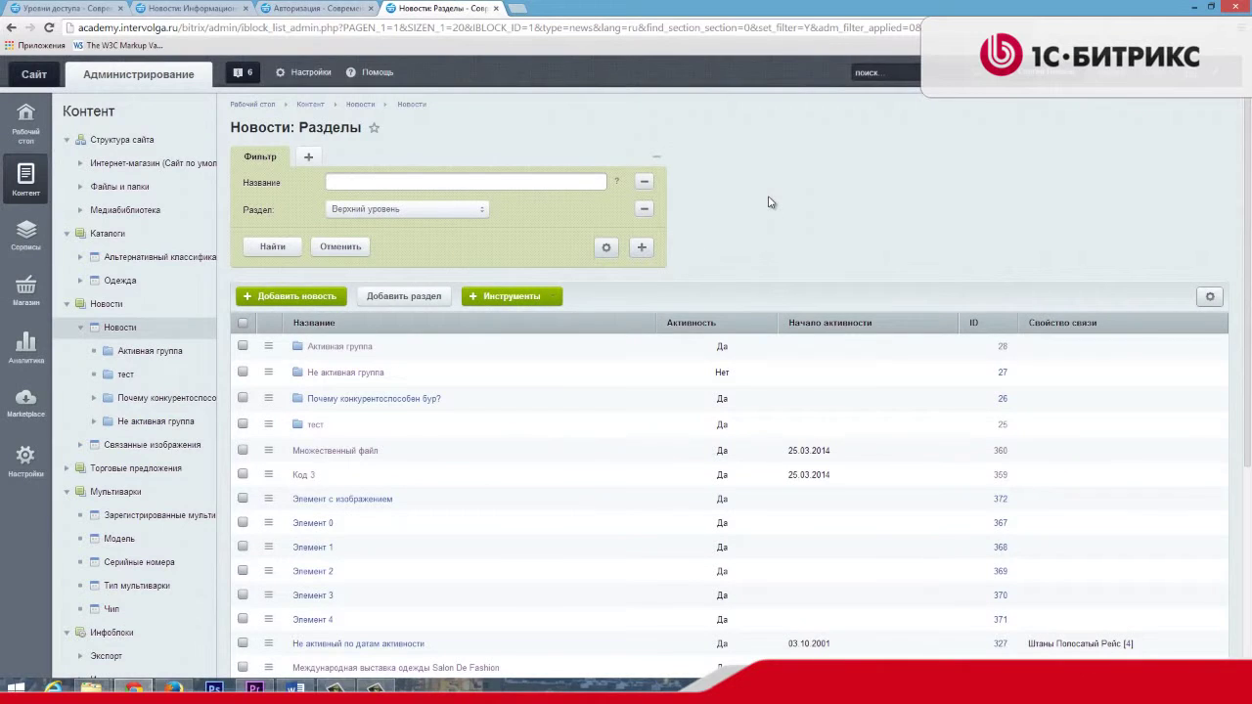
pyautogui.press('F5')
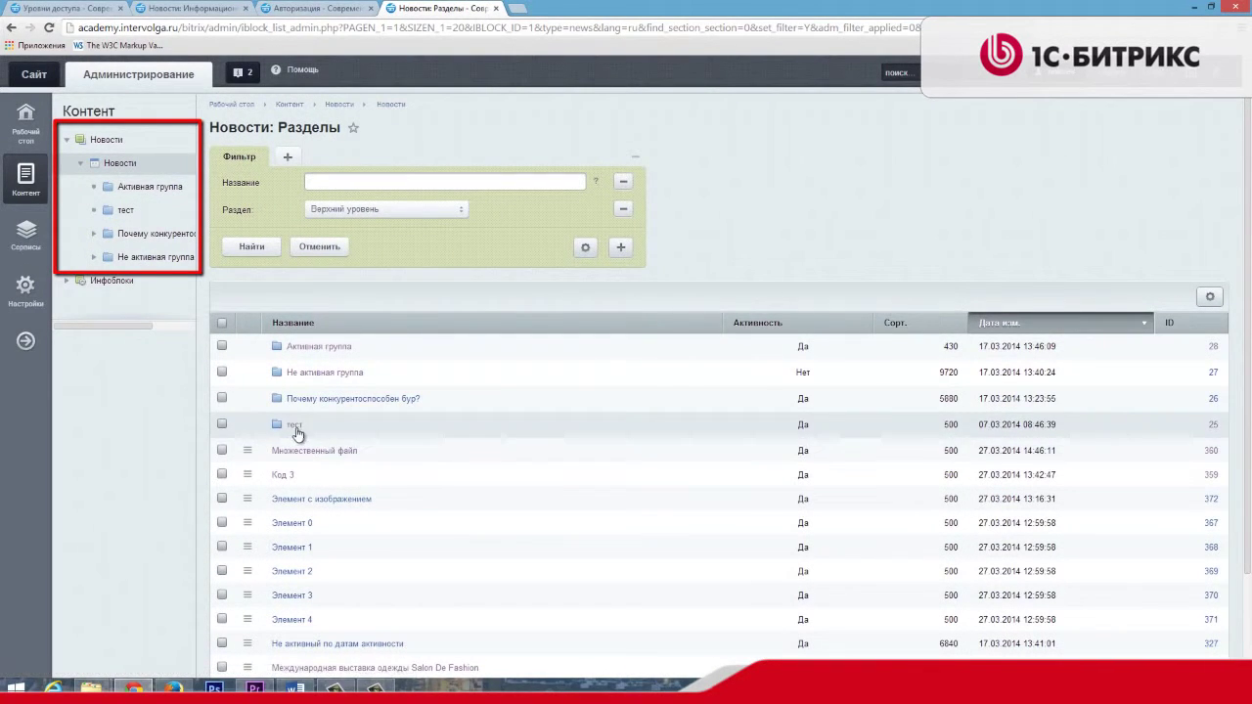
pyautogui.click(278, 476)
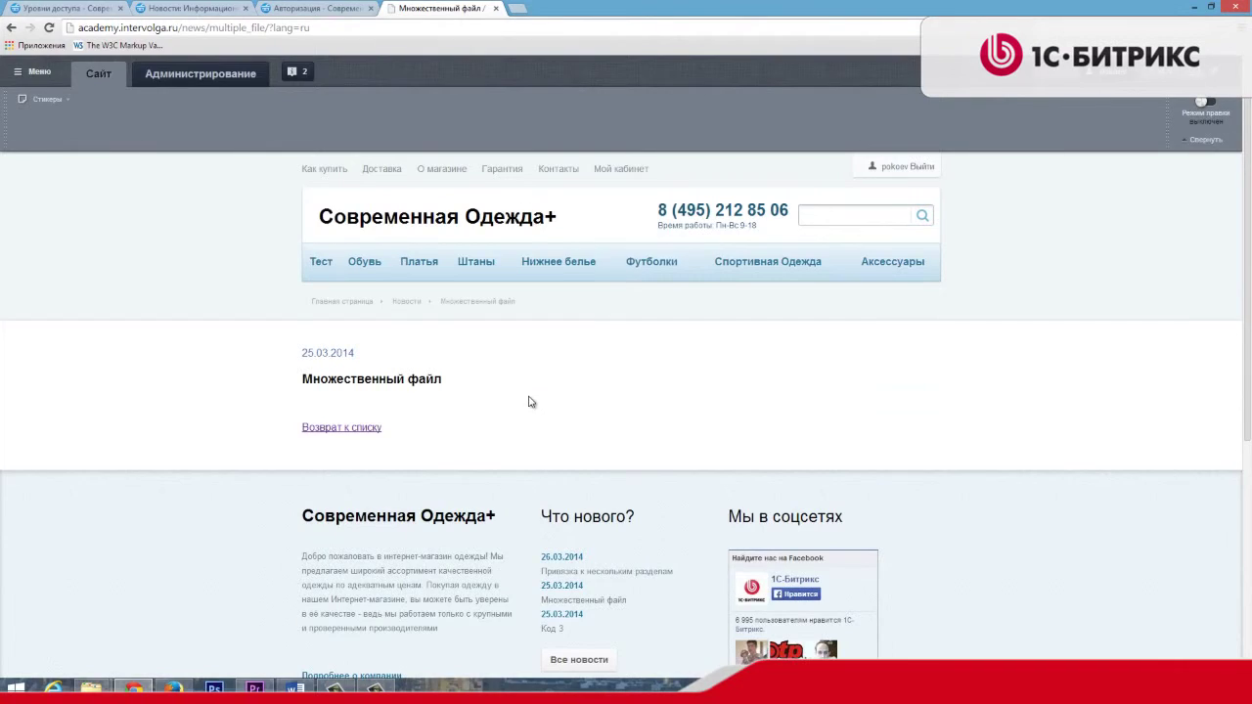
pyautogui.hotkey('alt', 'Left')
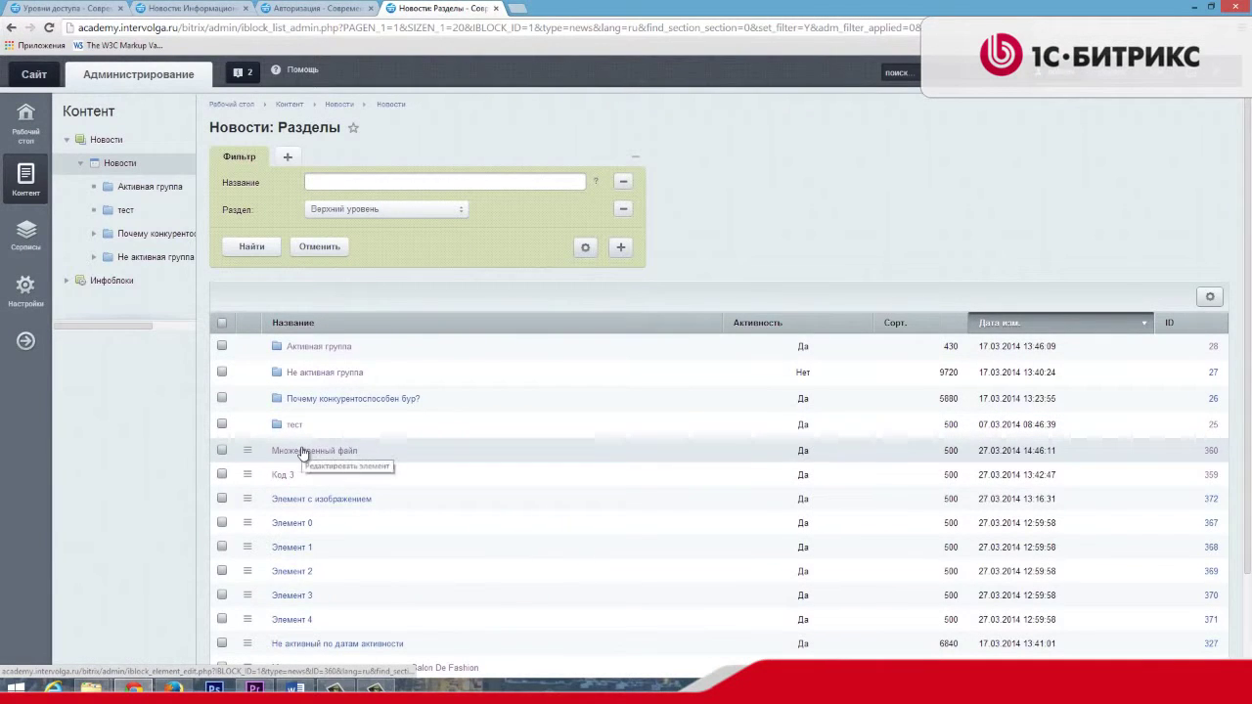
pyautogui.click(248, 476)
pyautogui.click(281, 478)
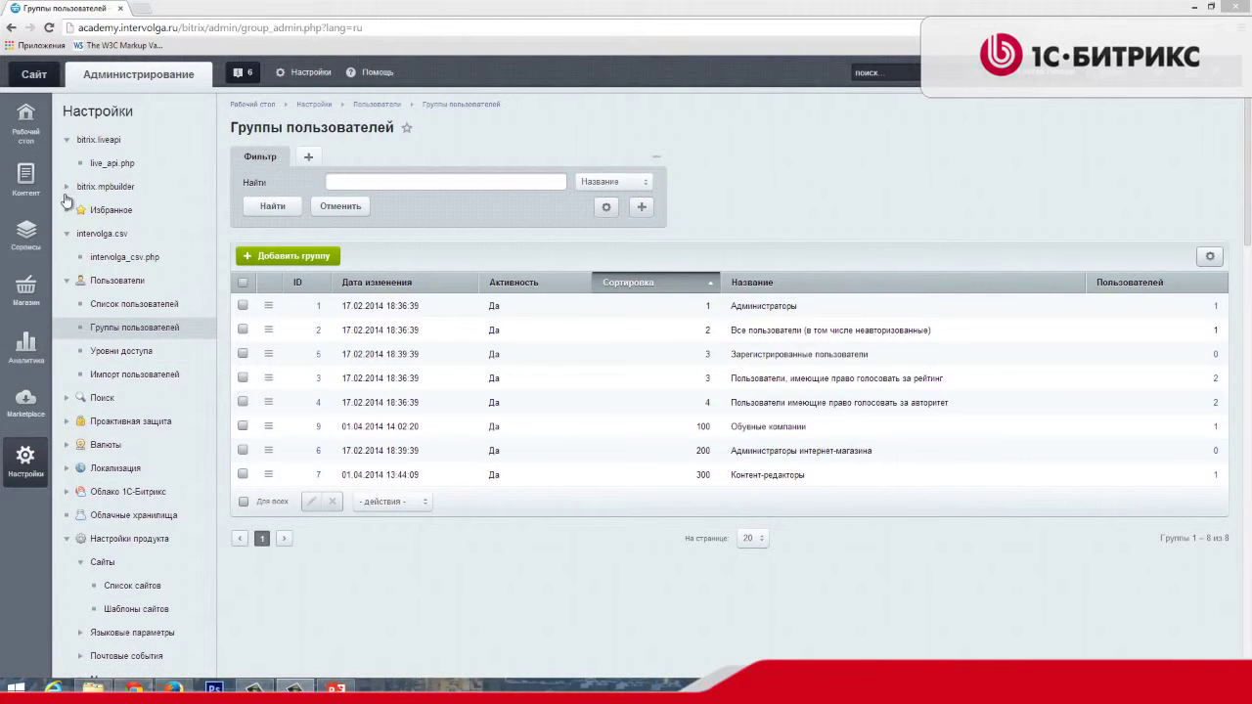
# Open the settings of the Одежда infoblock in the Каталоги type and review the access rights of the group Обувные компании
pyautogui.click(26, 184)
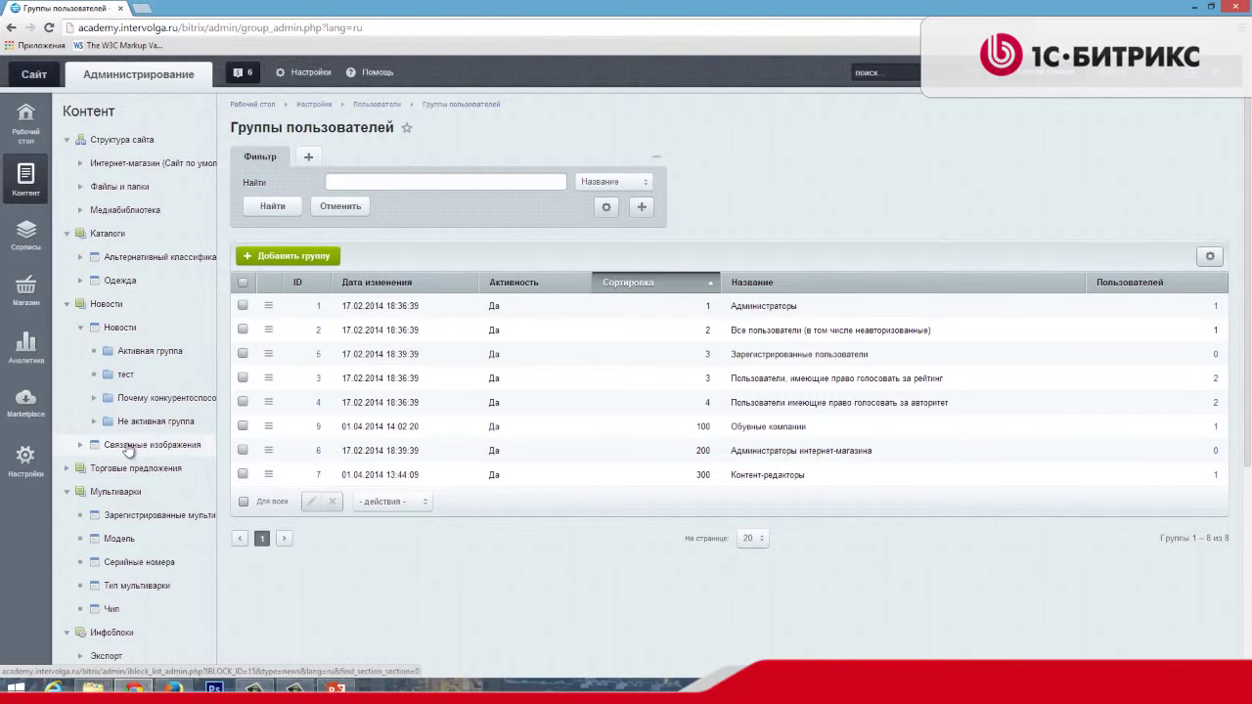
pyautogui.scroll(-2, 172, 442)
pyautogui.scroll(-3, 172, 442)
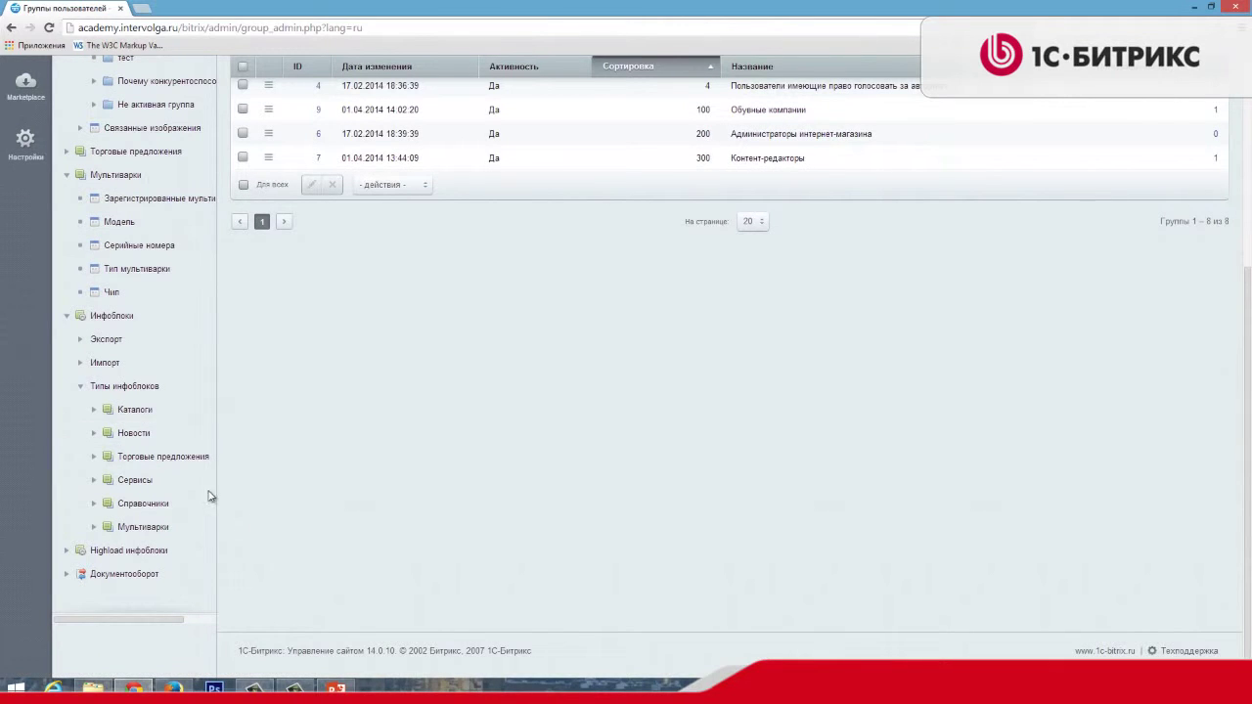
pyautogui.click(94, 411)
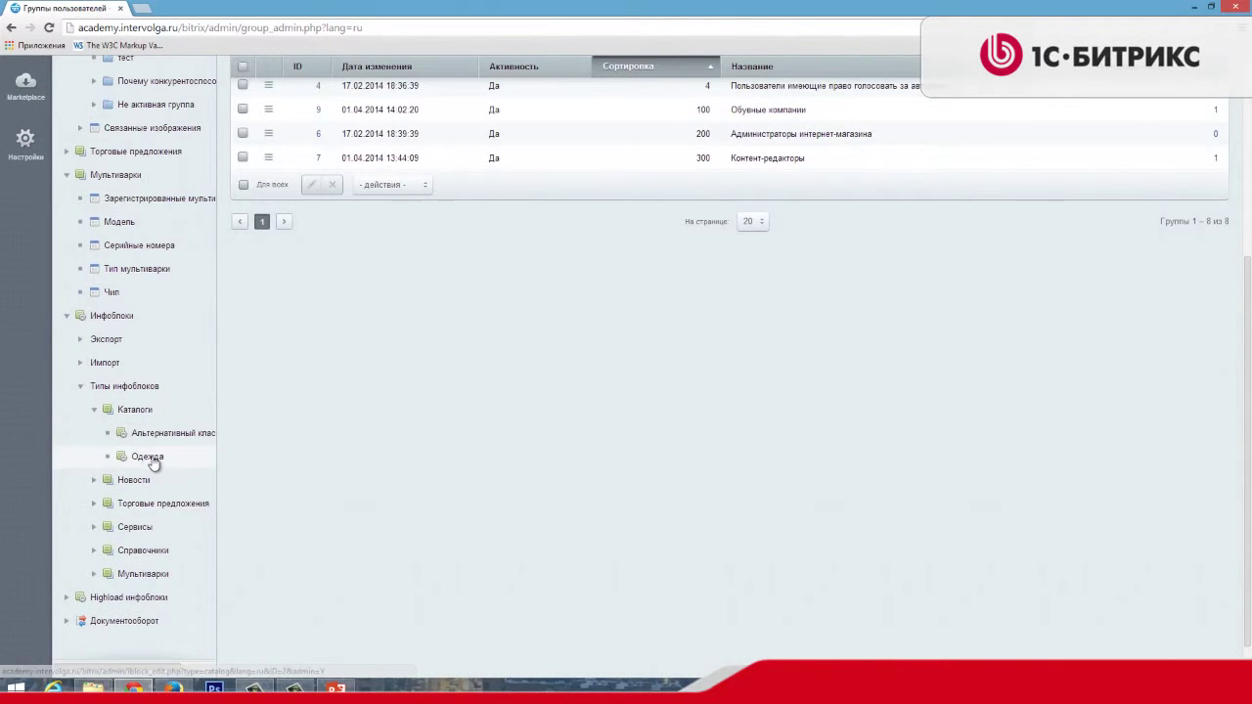
pyautogui.click(147, 457)
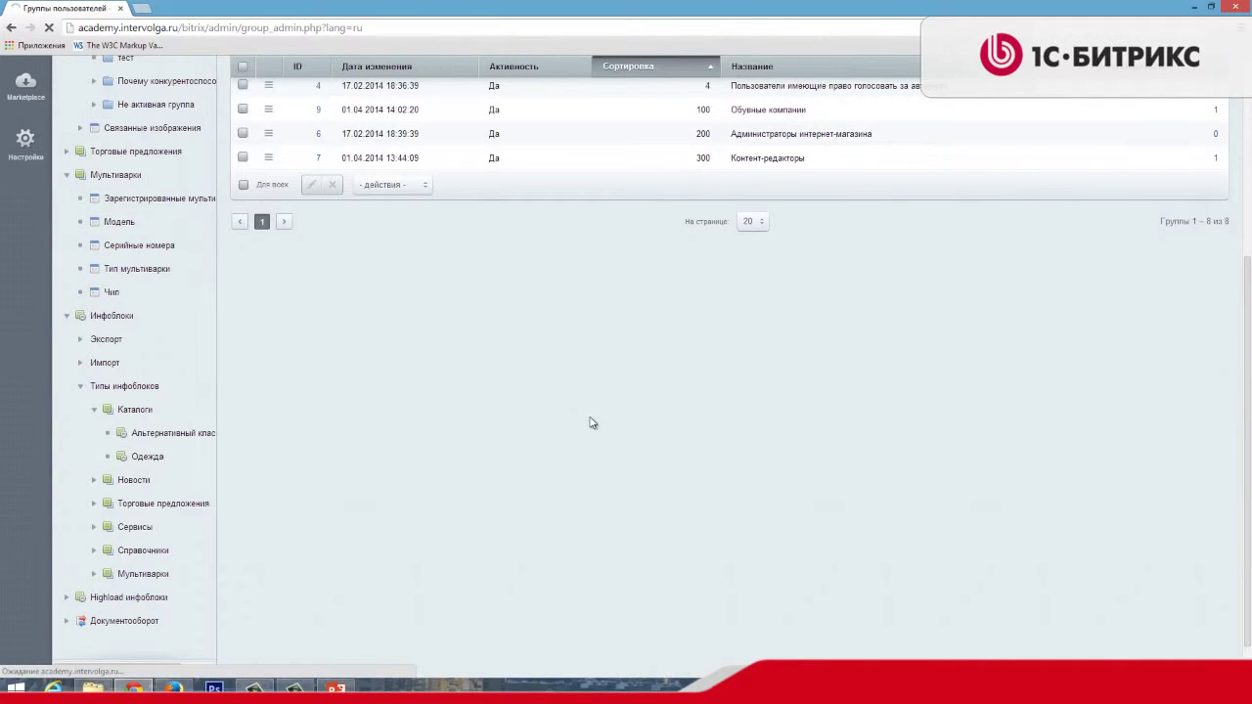
pyautogui.click(675, 198)
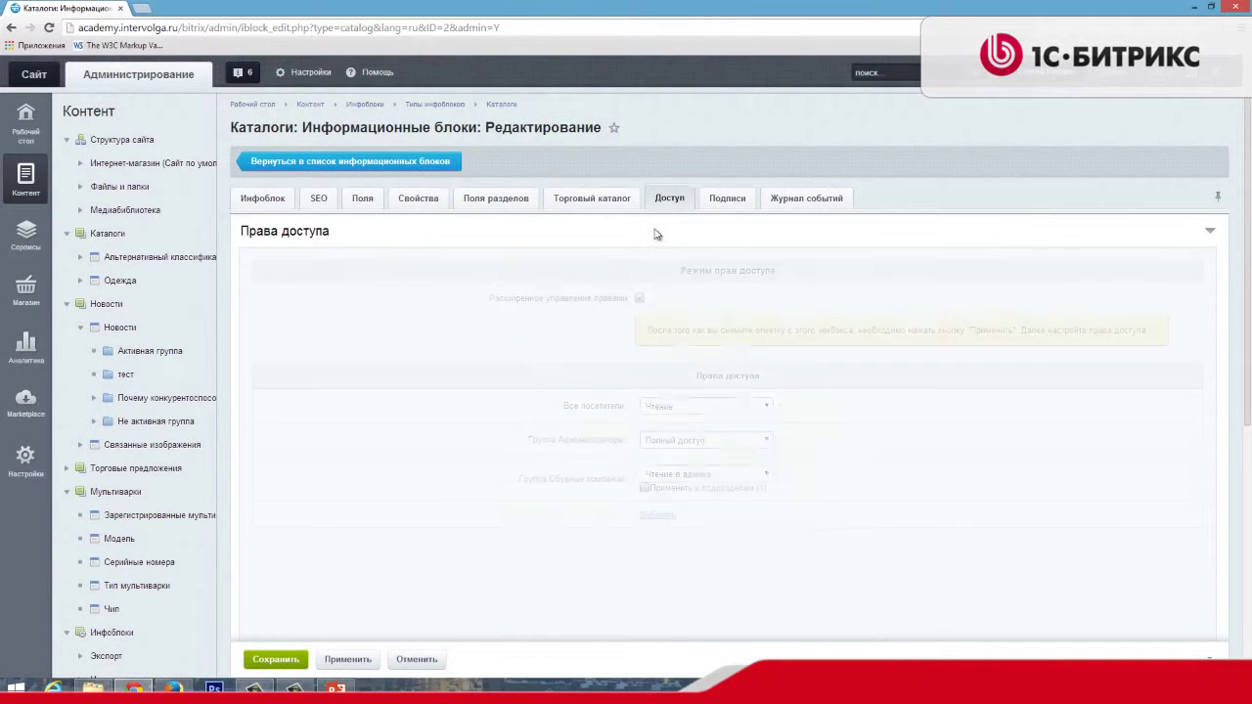
pyautogui.scroll(-1, 677, 200)
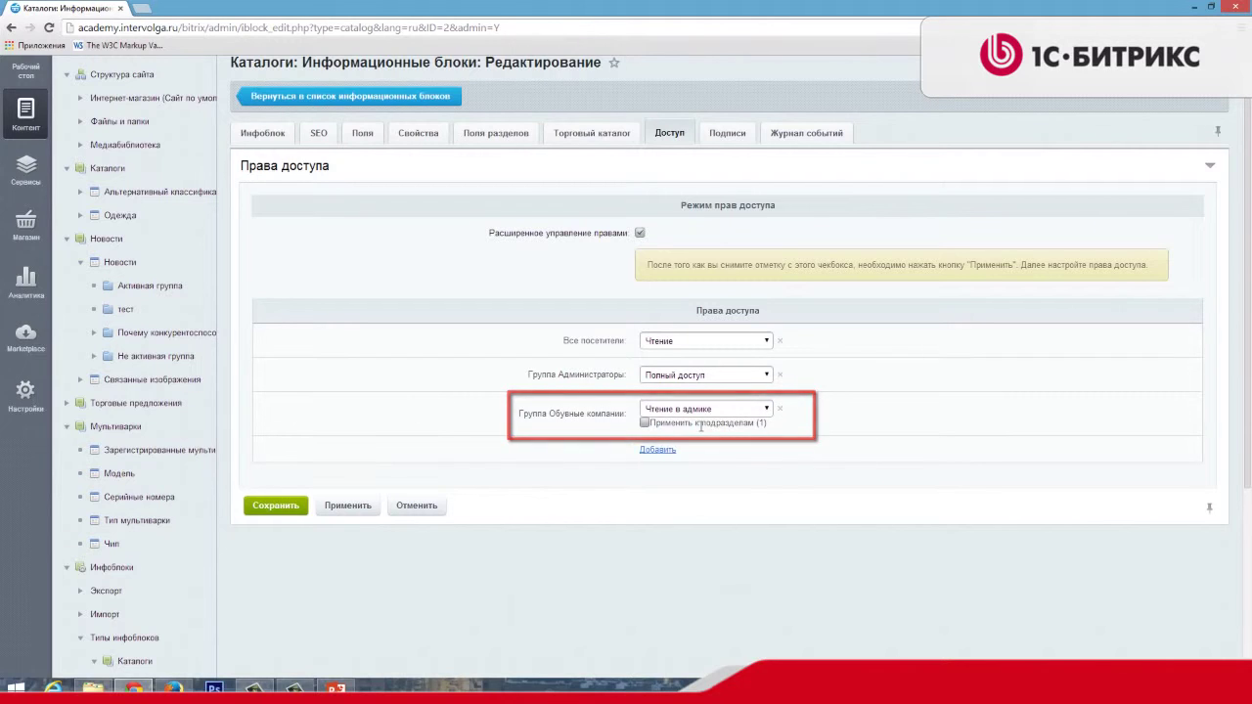
pyautogui.scroll(1, 492, 551)
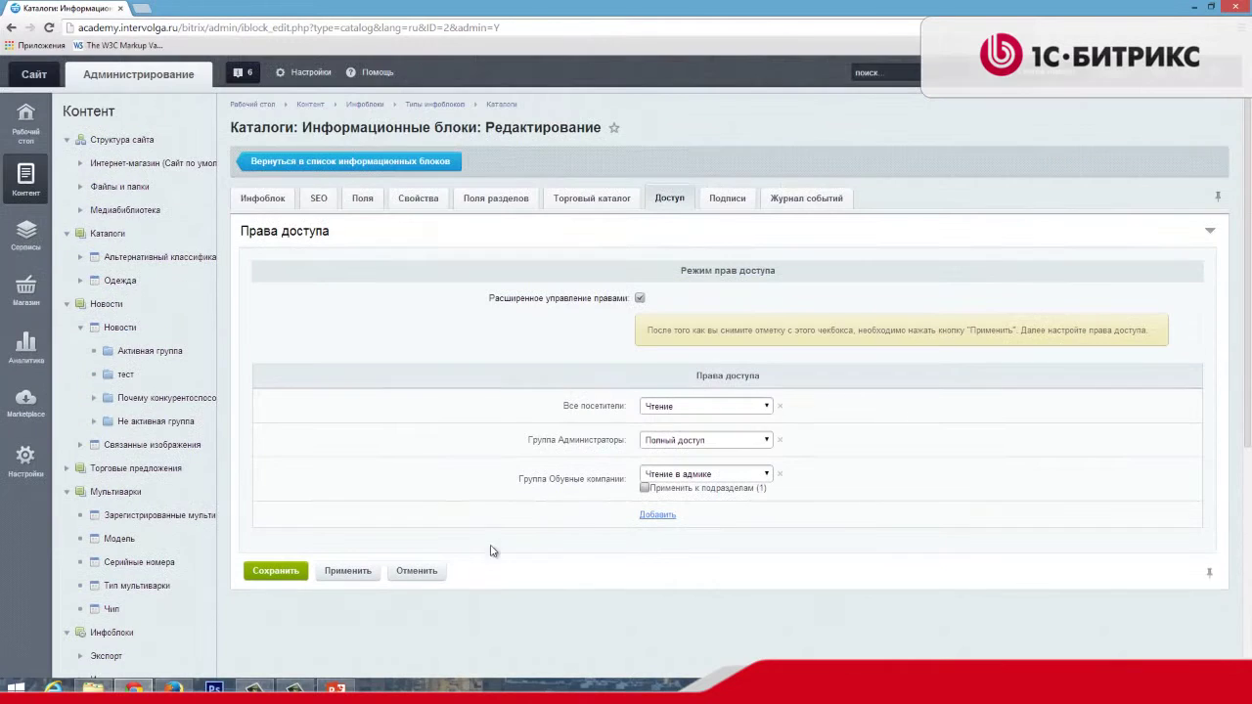
# Open the Обувь section of the Одежда catalog for editing and view its access rights
pyautogui.click(138, 285)
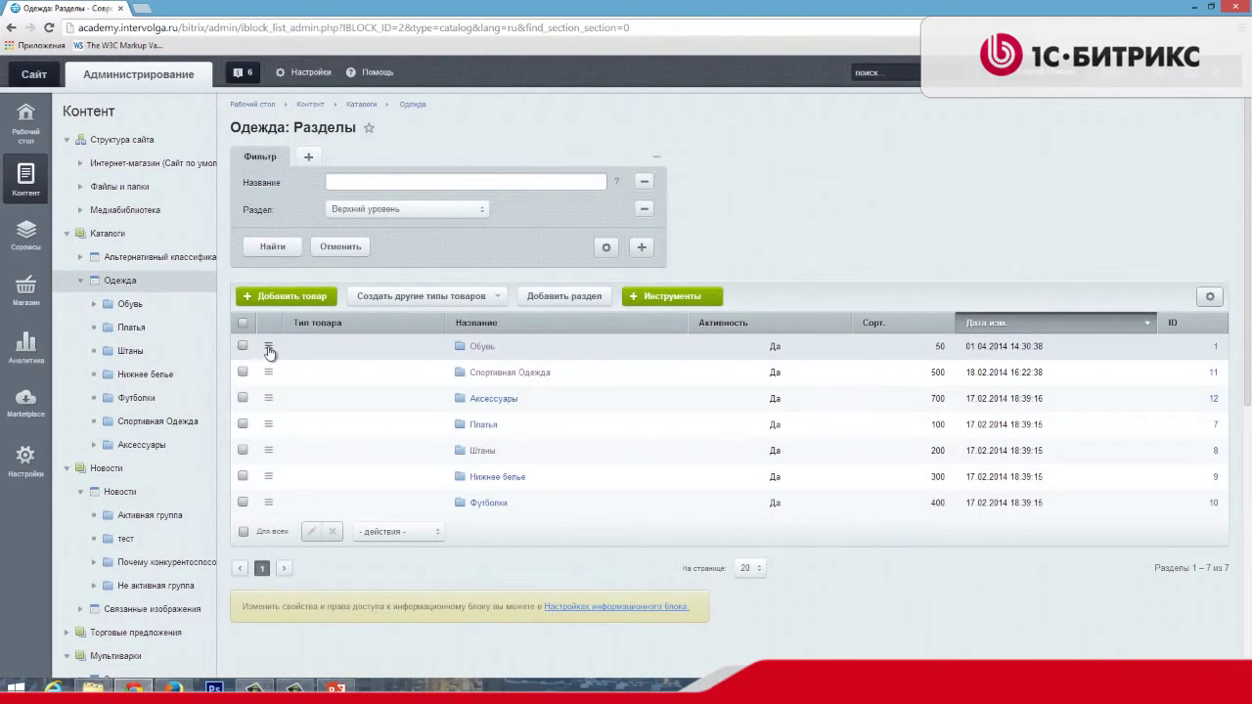
pyautogui.click(268, 347)
pyautogui.click(302, 375)
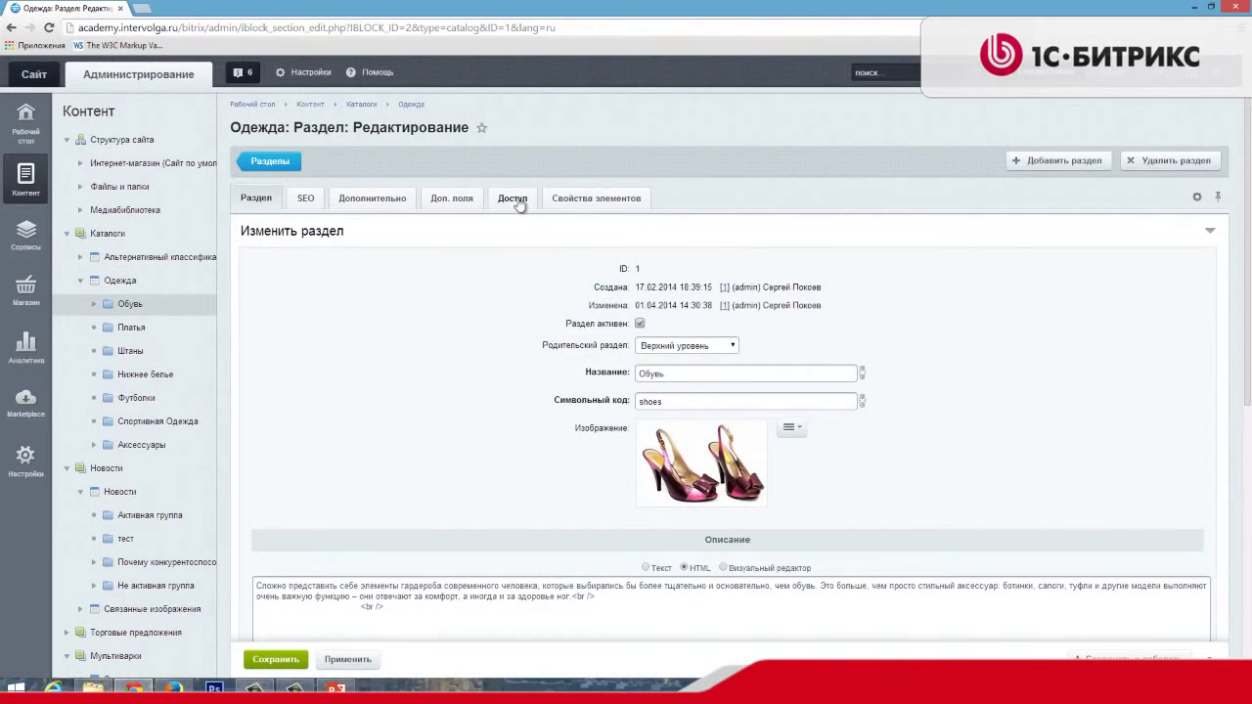
pyautogui.click(515, 200)
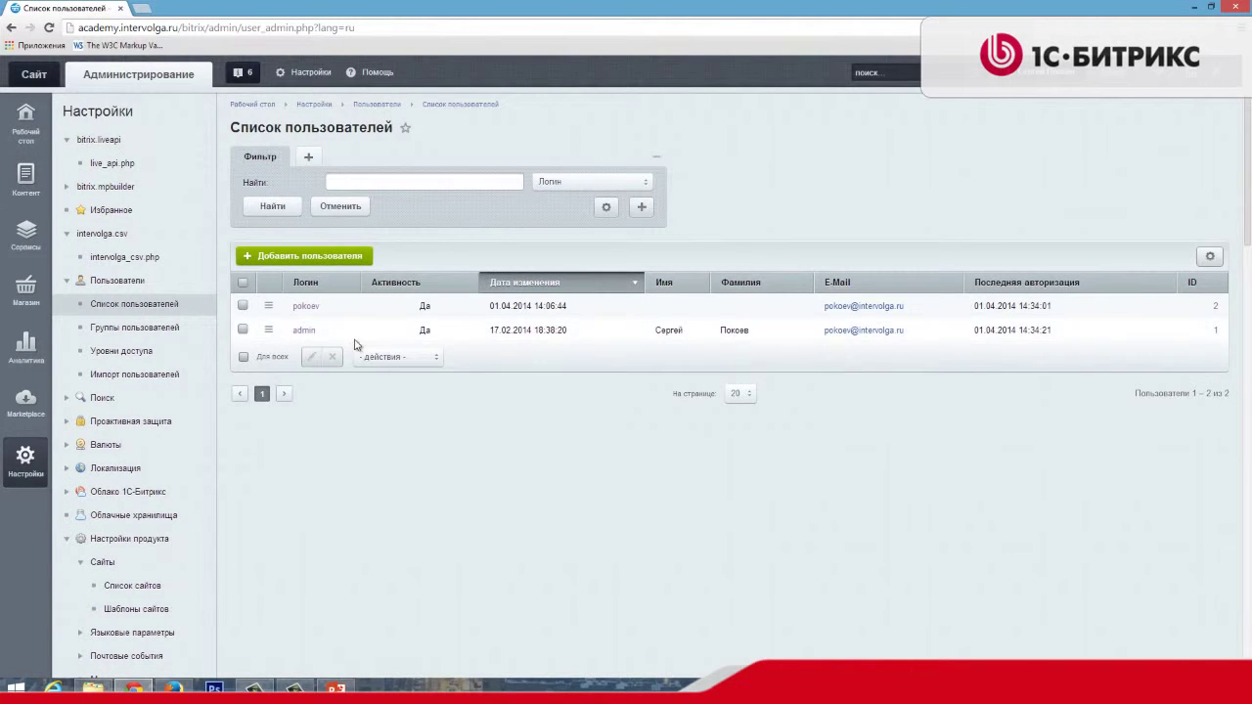
# Check the group membership of the user with ID 2, including Обувные компании, and leave the profile without saving
pyautogui.click(316, 312)
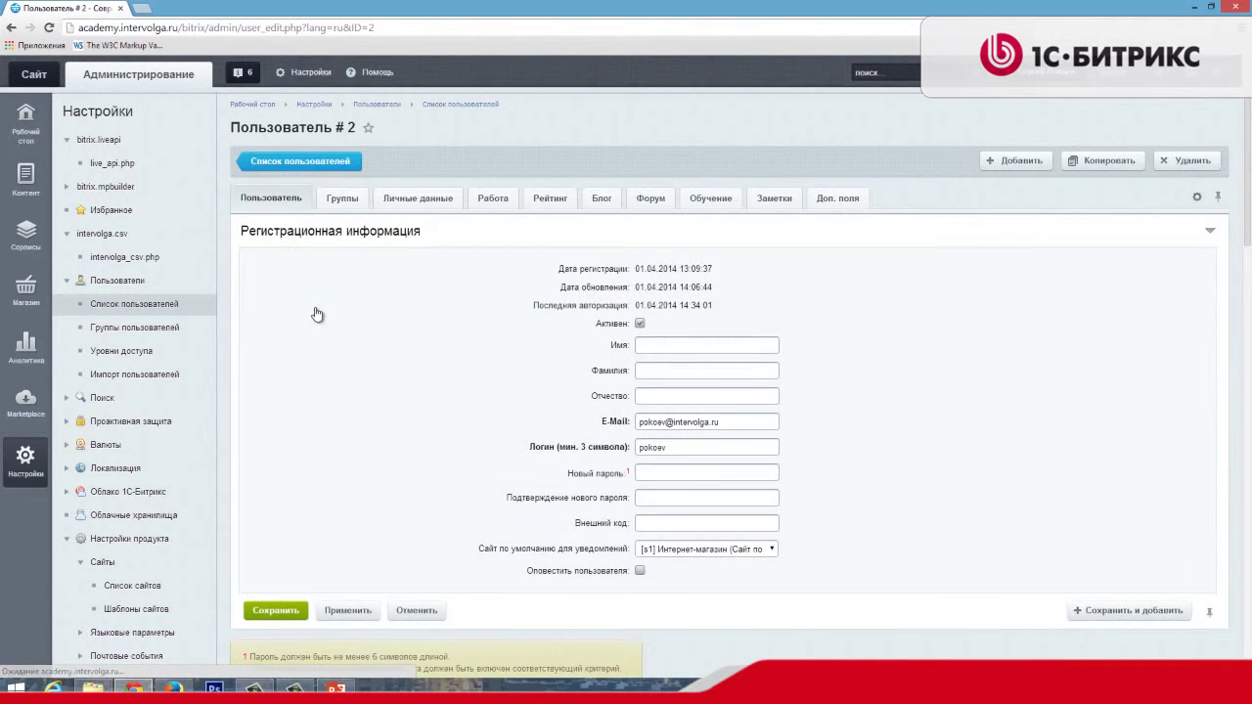
pyautogui.click(343, 199)
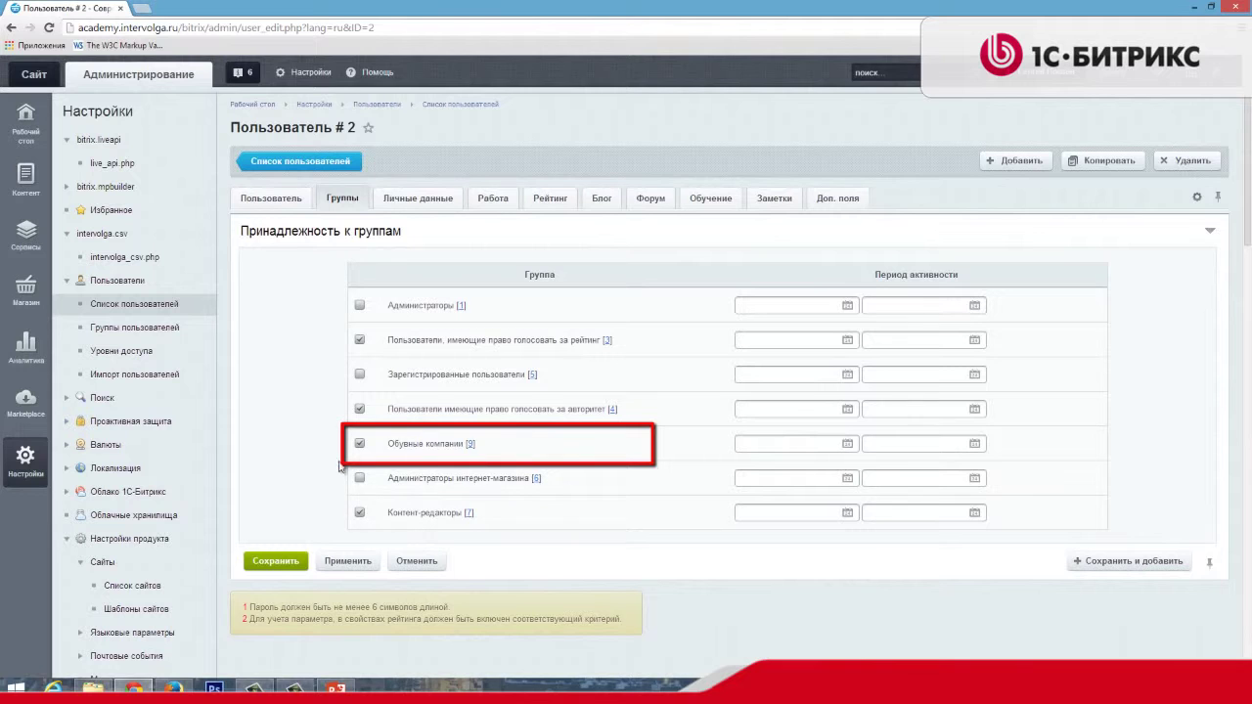
pyautogui.click(418, 560)
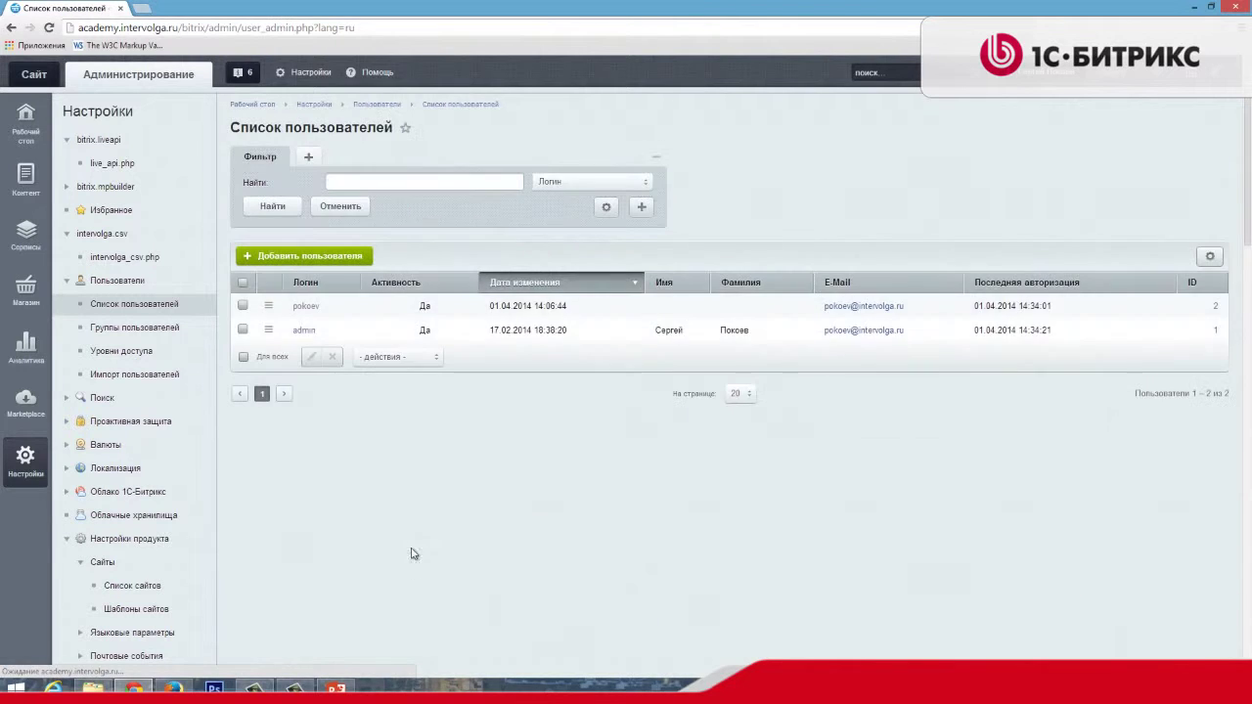
# Authorize as the user with ID 2 and load the admin home page at academy.intervolga.ru/bitrix/admin/
pyautogui.click(268, 305)
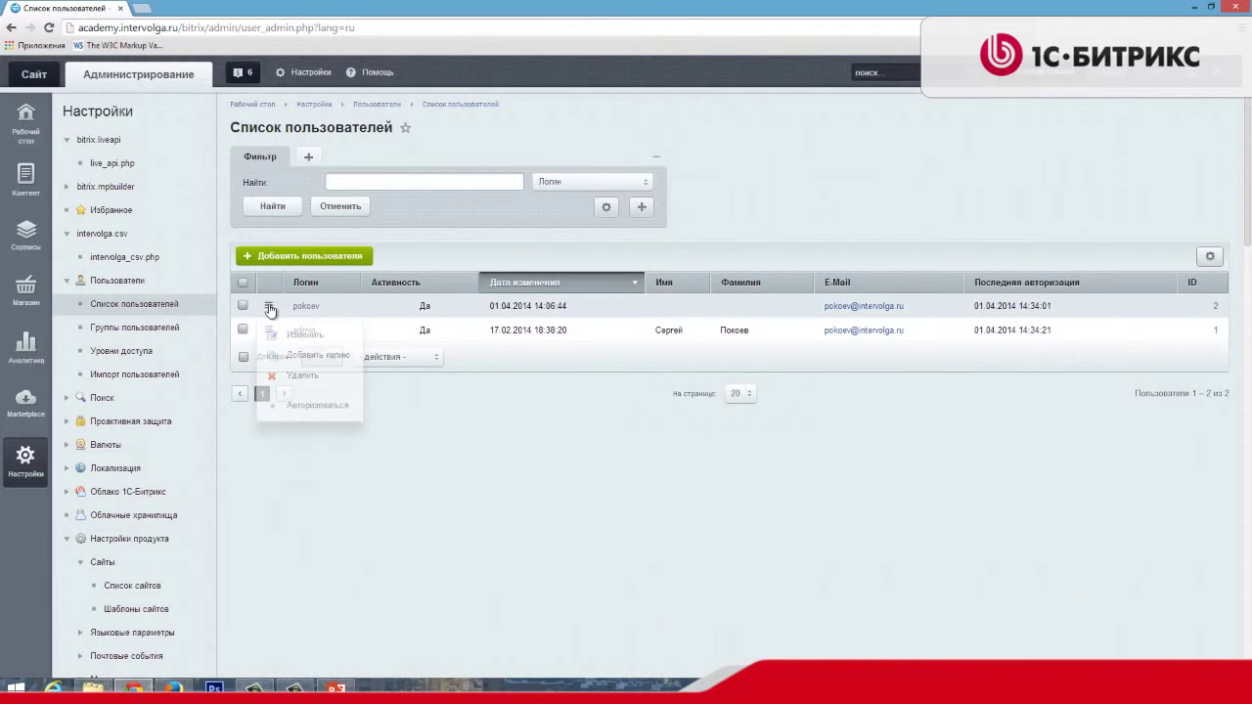
pyautogui.click(307, 406)
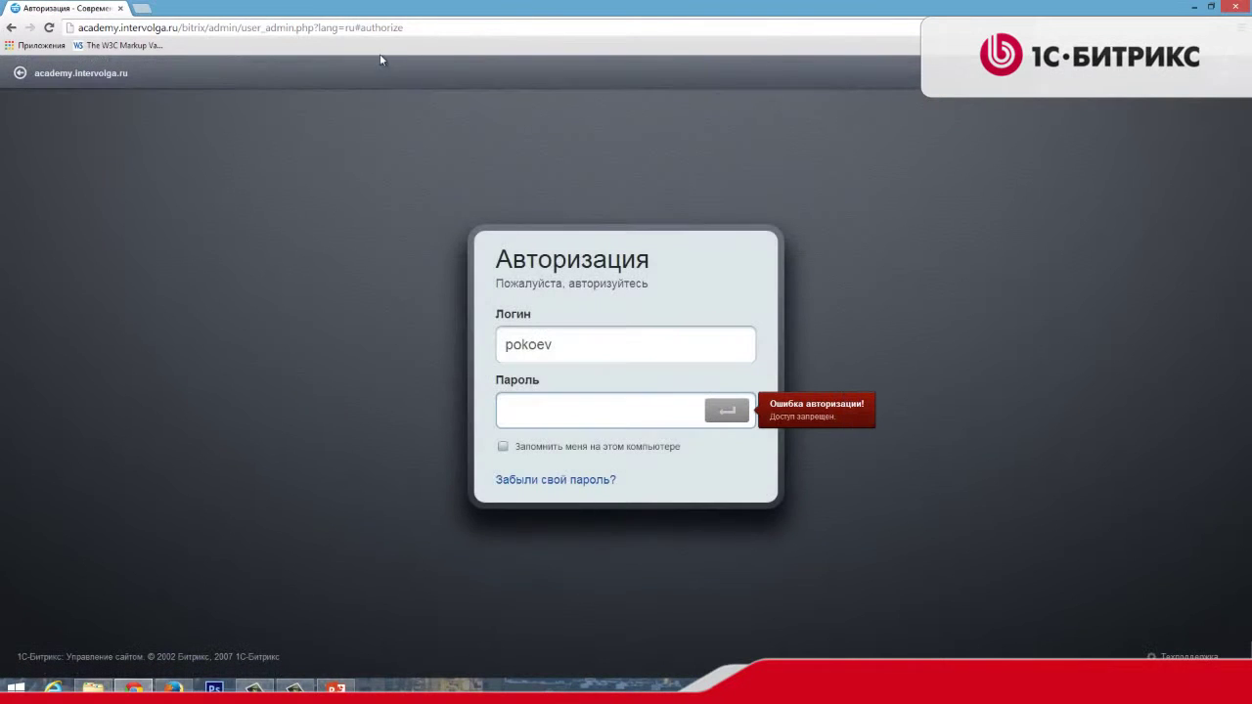
pyautogui.moveTo(436, 27); pyautogui.dragTo(242, 27)
pyautogui.press('BackSpace')
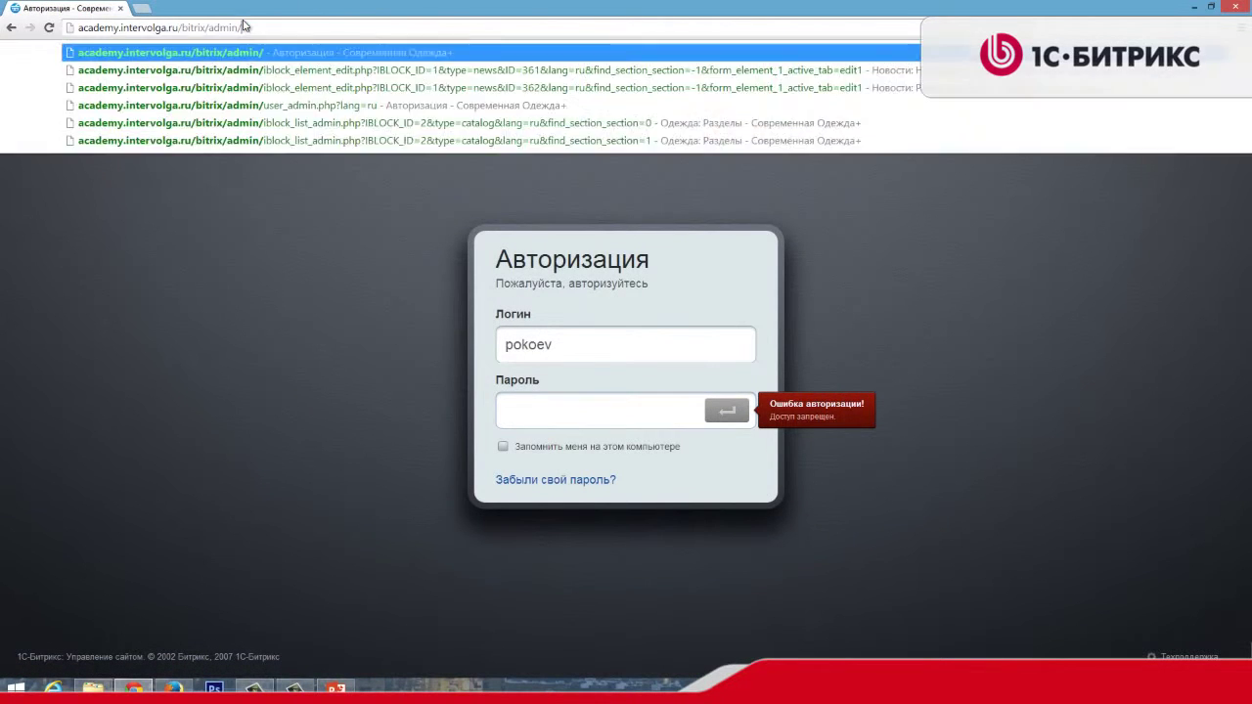
pyautogui.press('Return')
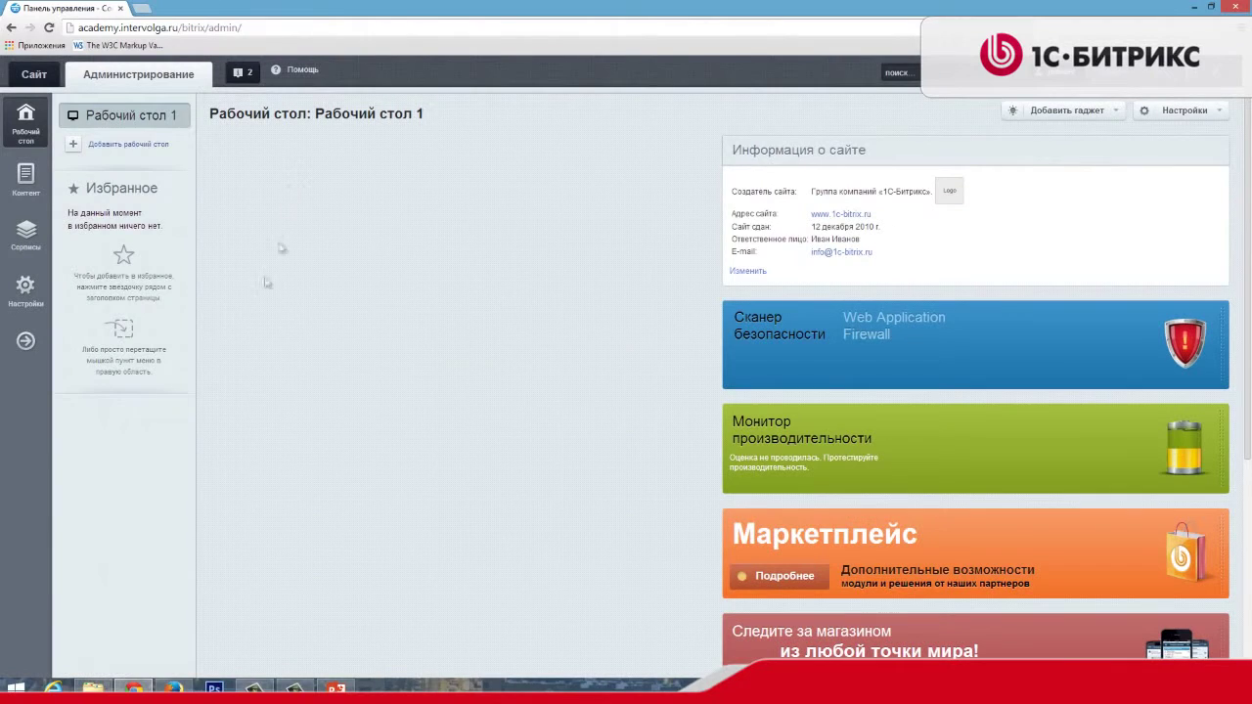
# Open the Одежда catalog's section list in the content area under this user's session
pyautogui.click(39, 184)
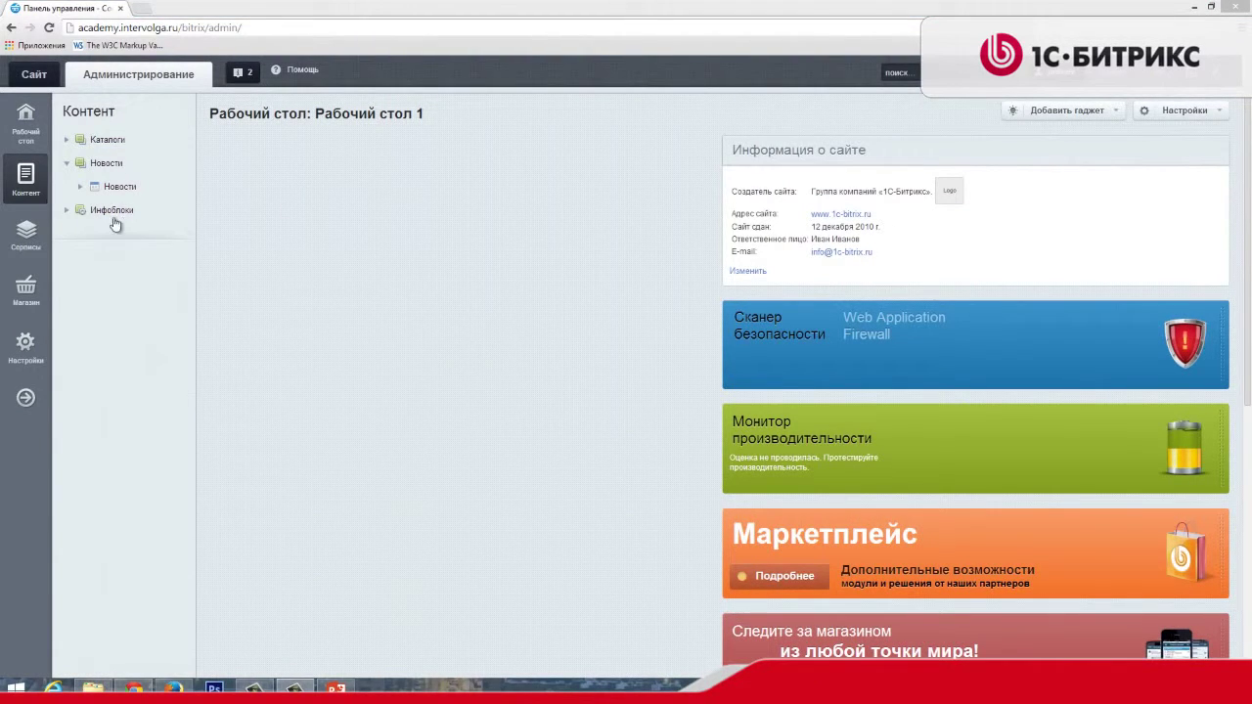
pyautogui.click(84, 139)
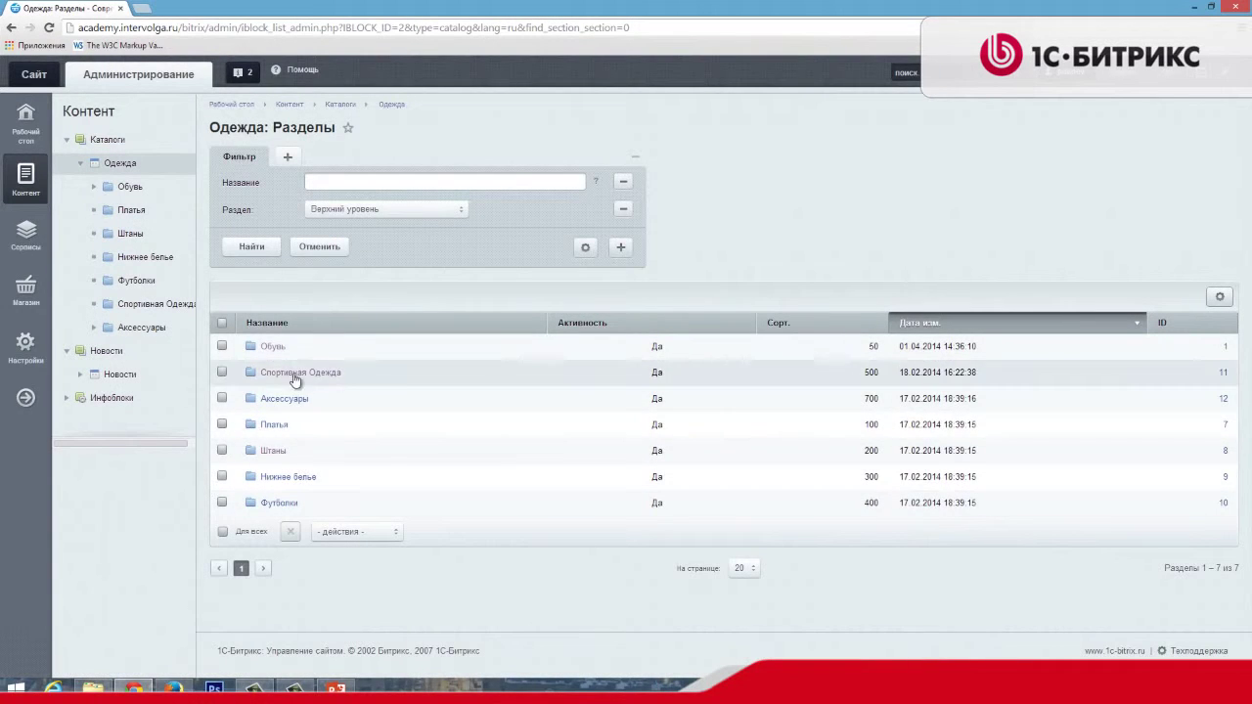
# Inspect the editing forms of the products Нижнее белье Белая Свобода and, in the Обувь section, Пантолеты Кости на Пляже
pyautogui.click(281, 480)
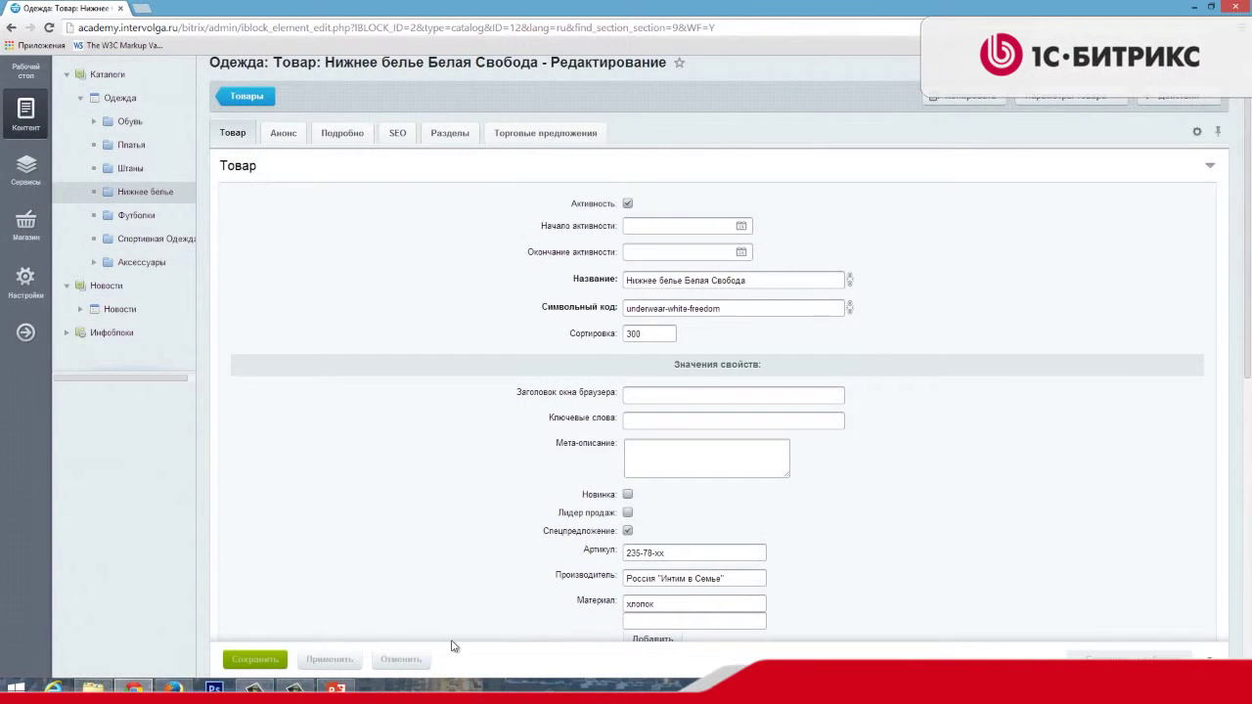
pyautogui.scroll(1, 392, 576)
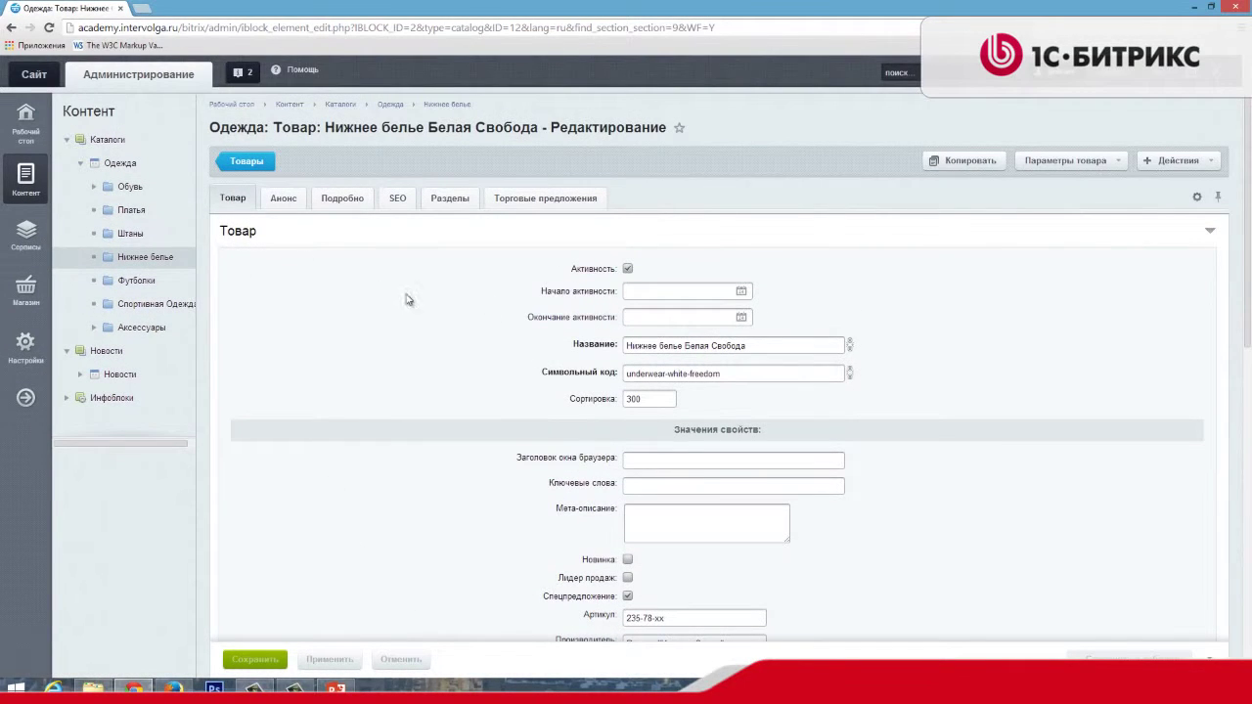
pyautogui.click(127, 185)
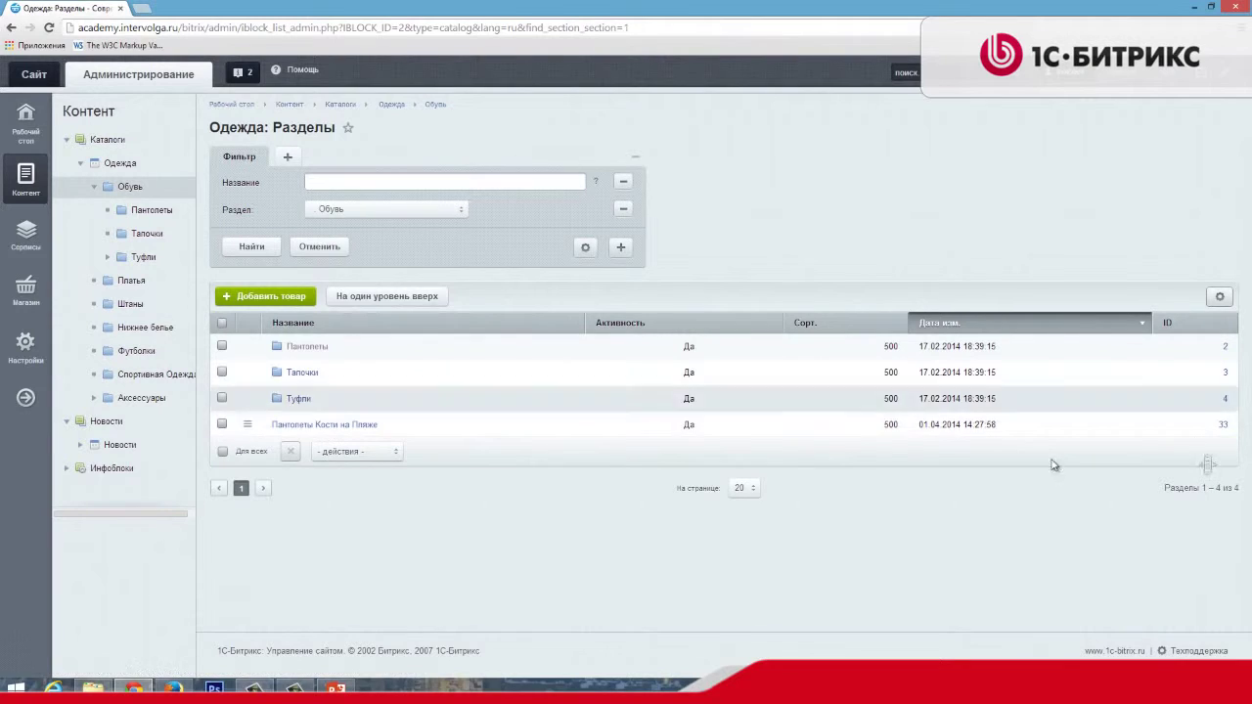
pyautogui.click(351, 427)
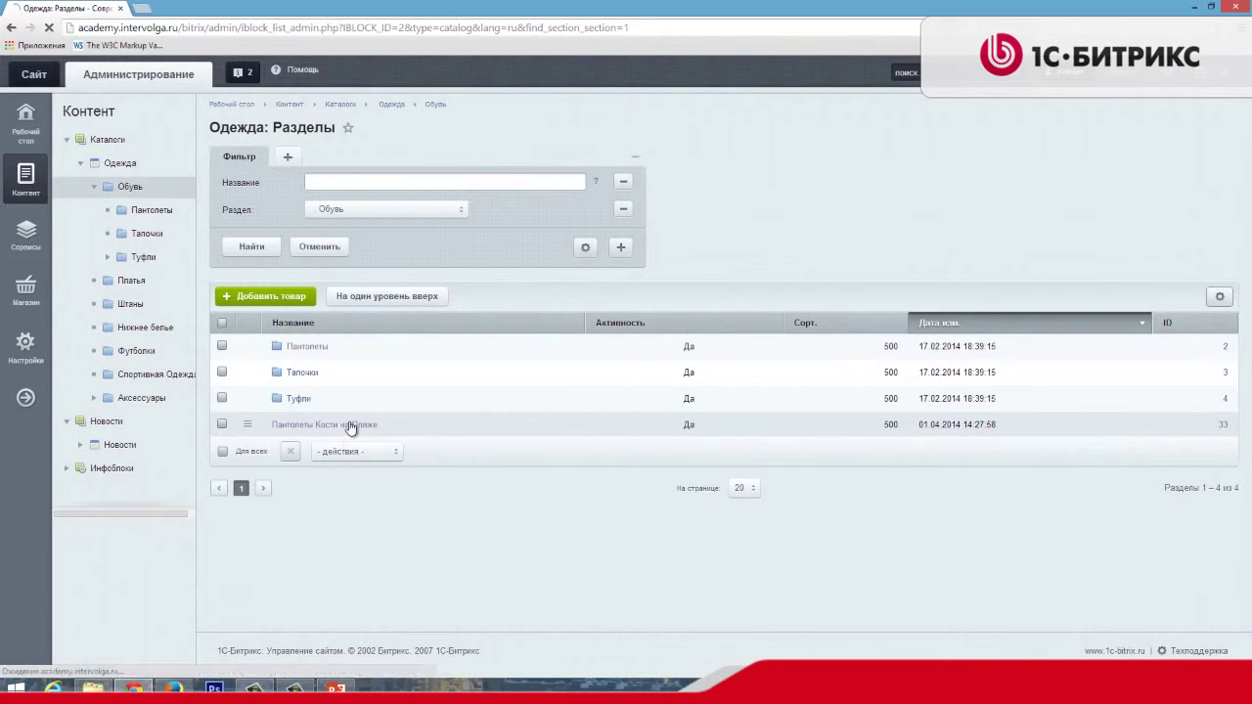
pyautogui.scroll(-4, 367, 436)
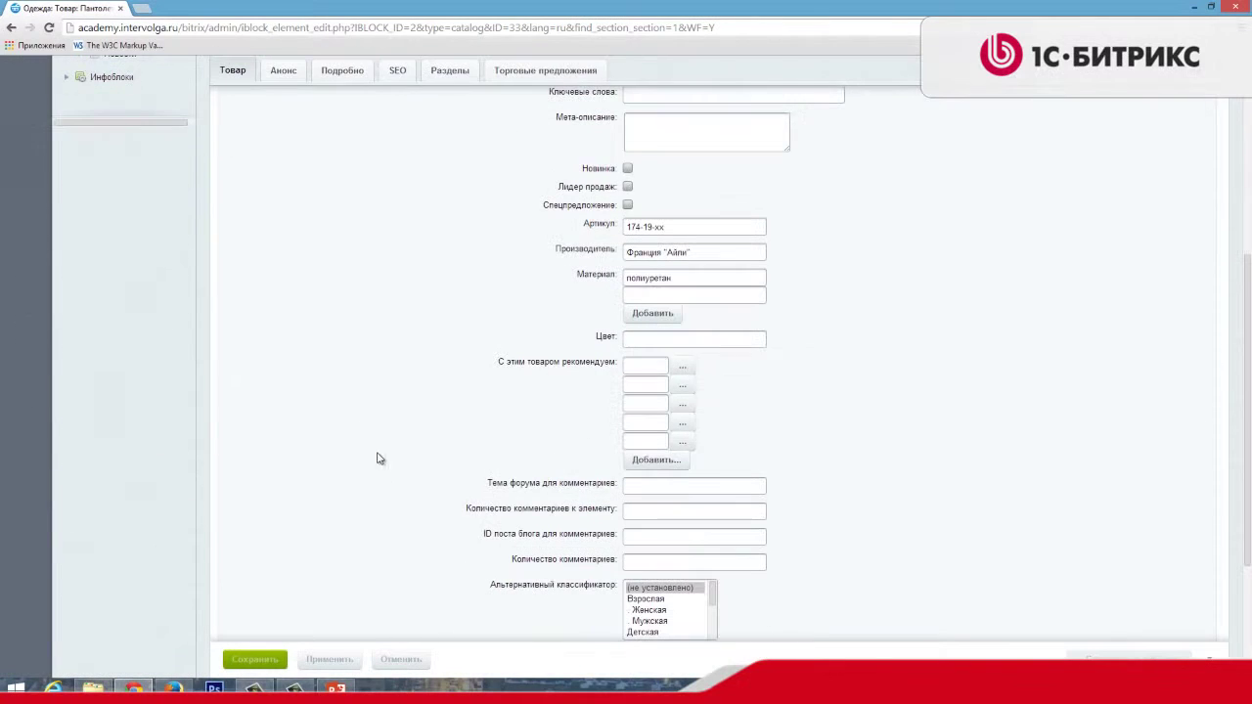
pyautogui.scroll(4, 396, 533)
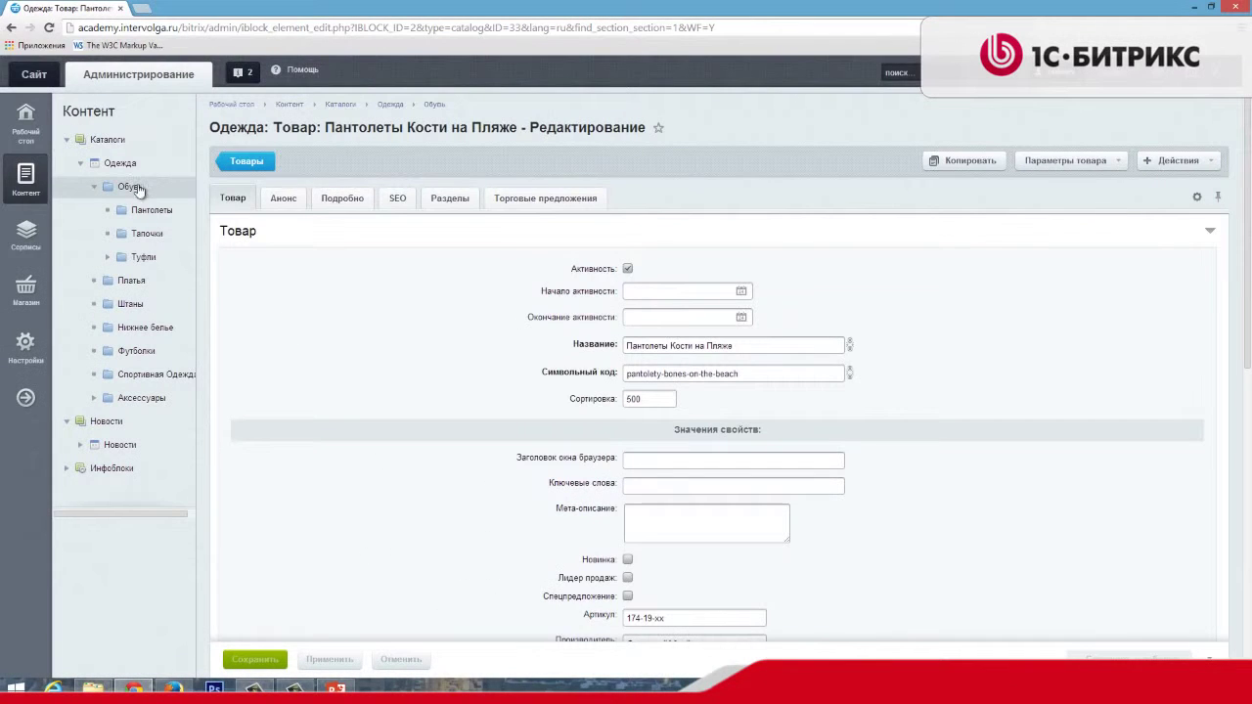
# Add a product named тест to the Обувь section and save it
pyautogui.click(137, 187)
pyautogui.click(289, 298)
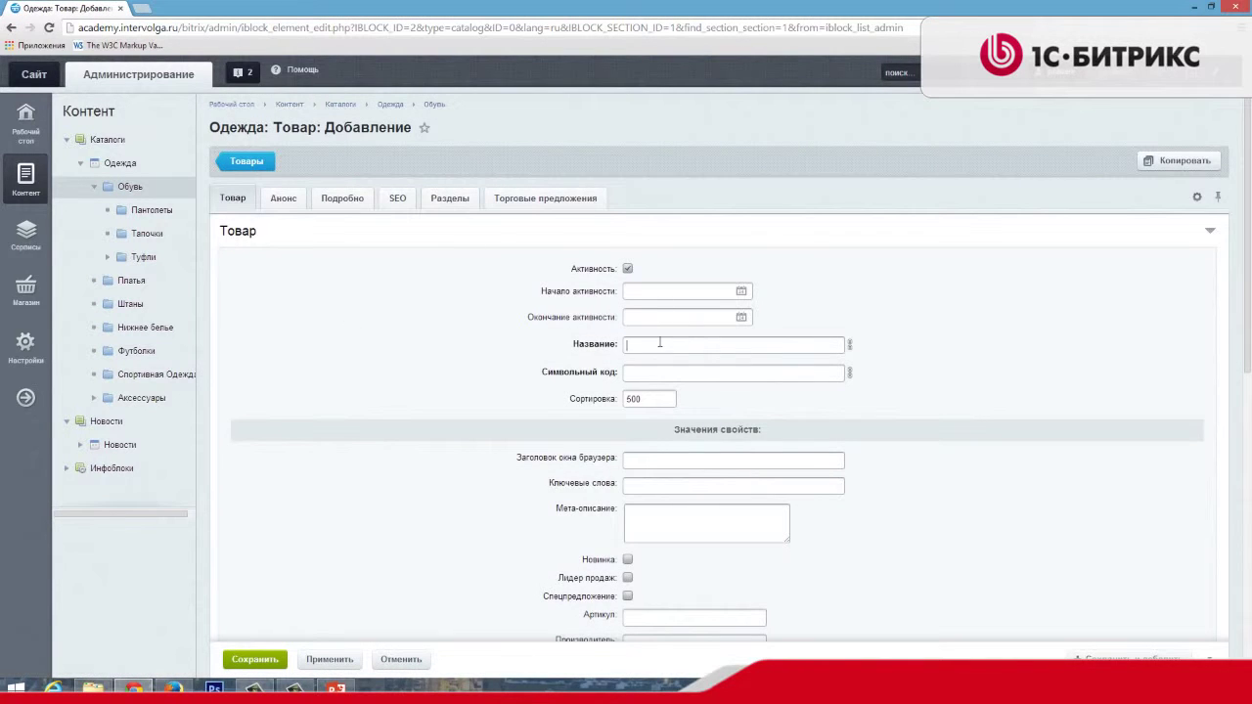
pyautogui.write('тест')
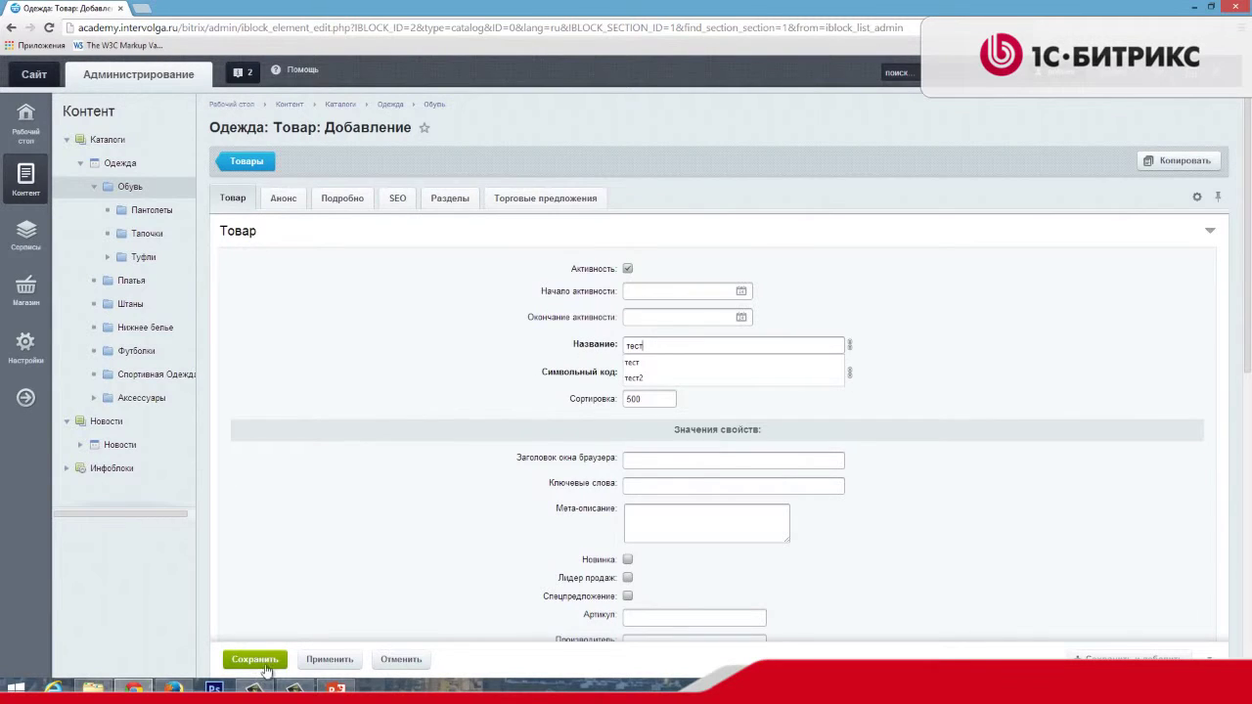
pyautogui.click(257, 660)
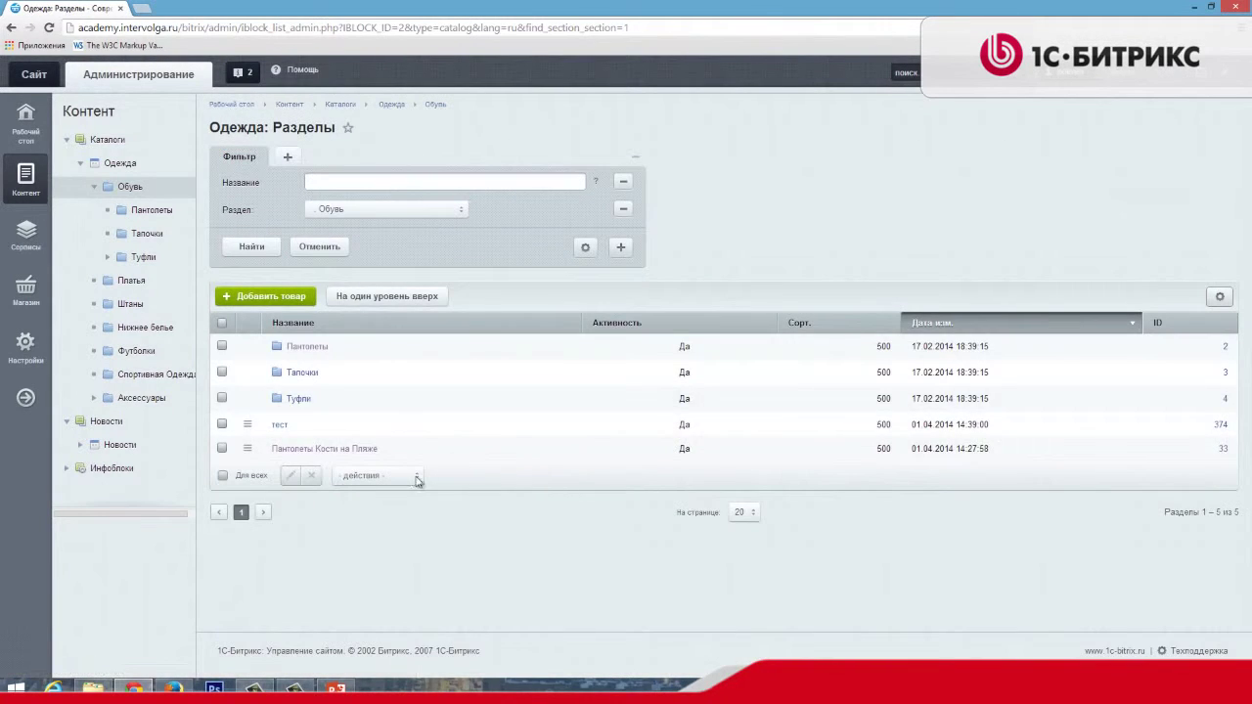
# Compare the available actions for the products тест and Пантолеты Кости на Пляже in the Обувь list
pyautogui.click(249, 425)
pyautogui.click(247, 448)
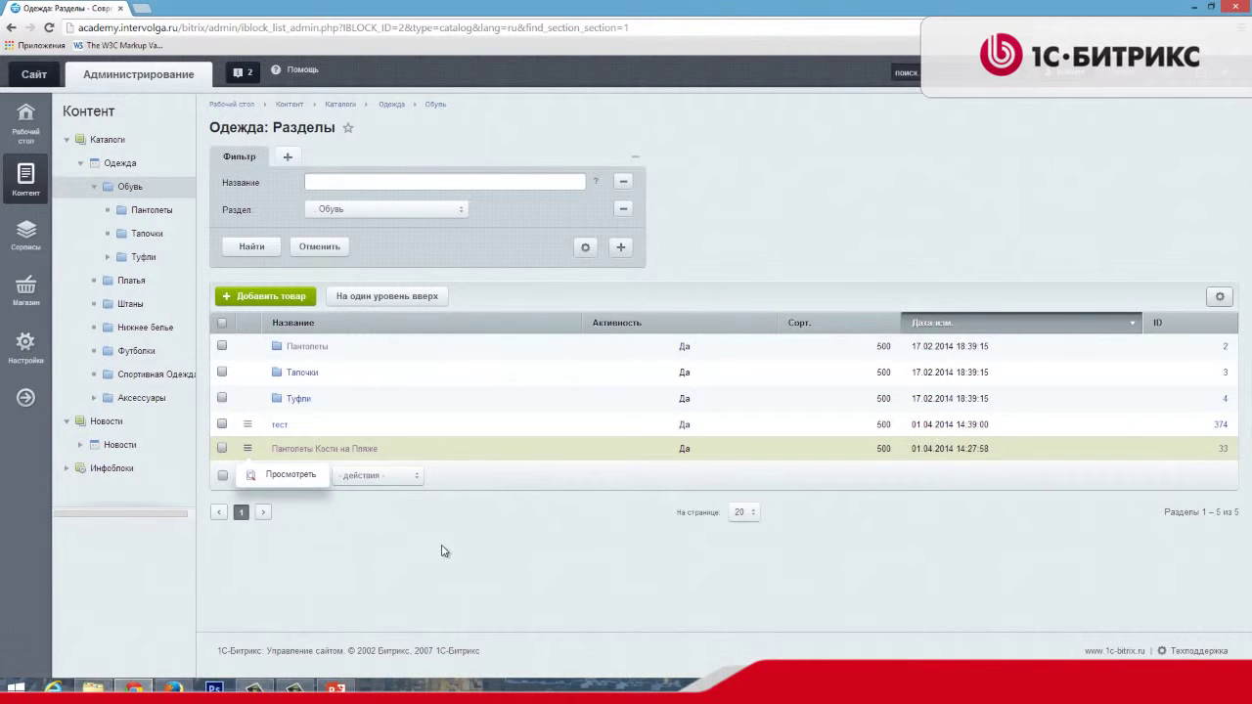